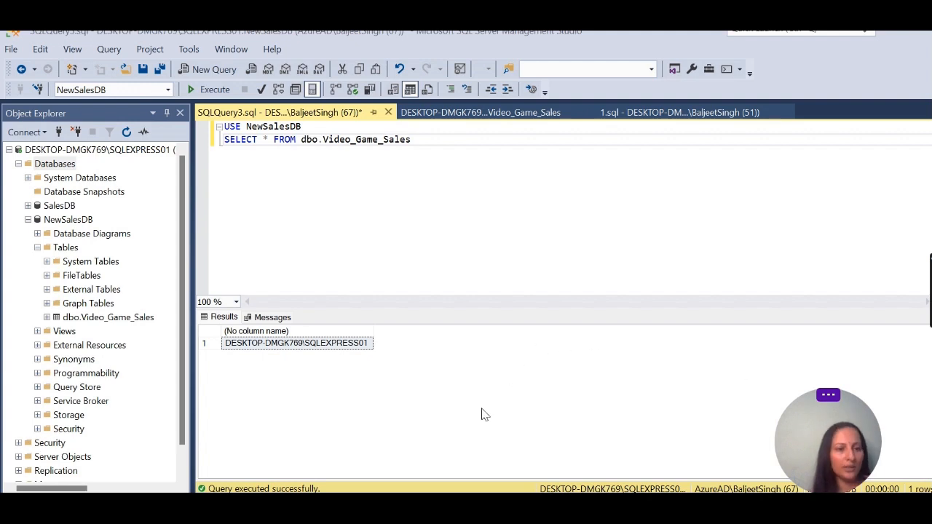
Start importing a data-tier application into Databases and choose SalesDB.bacpac from the Downloads folder as the local import file.
right_click(73, 167)
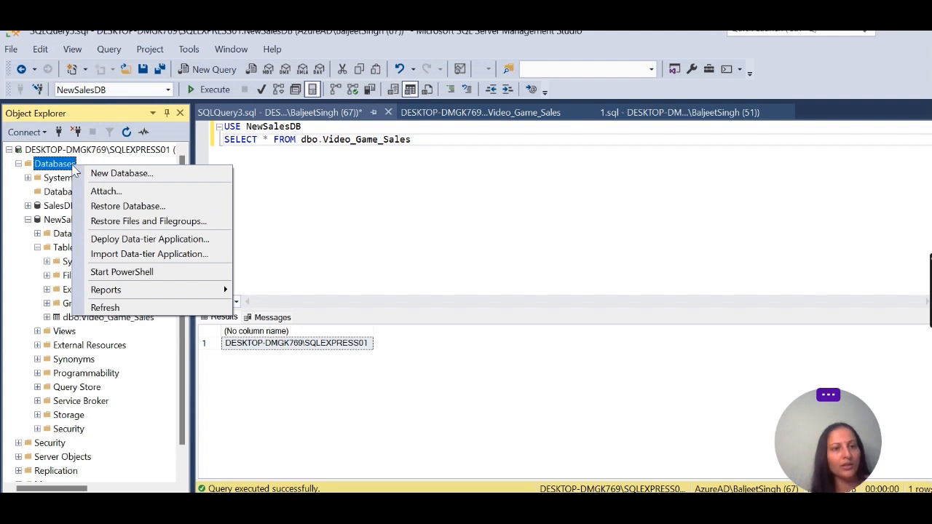
click(151, 254)
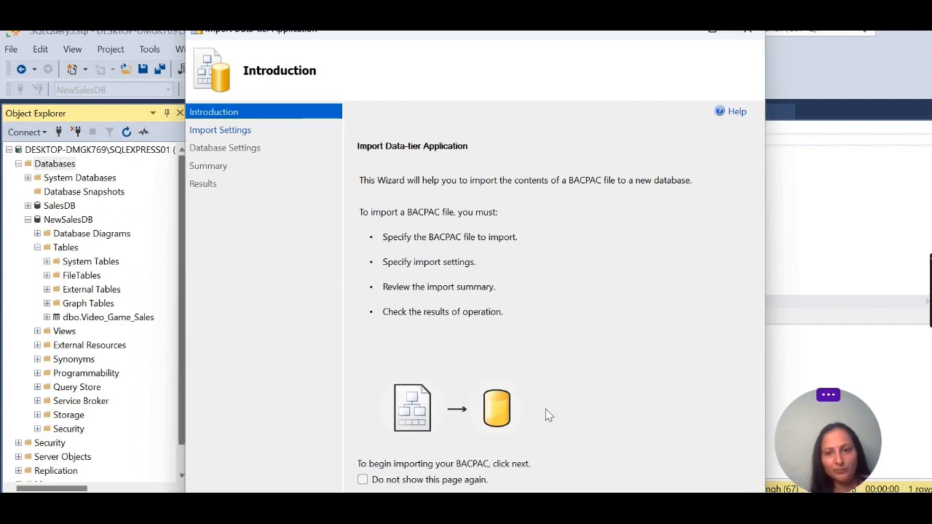
click(218, 131)
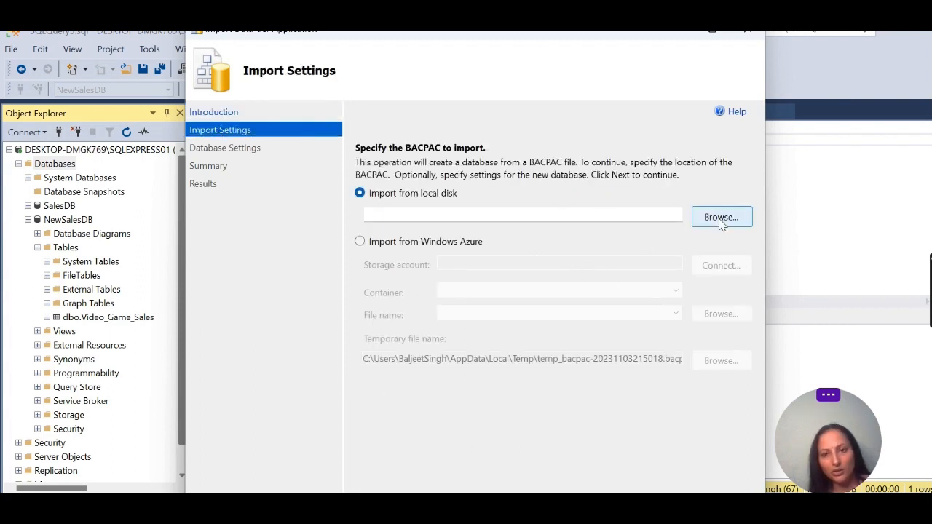
click(558, 216)
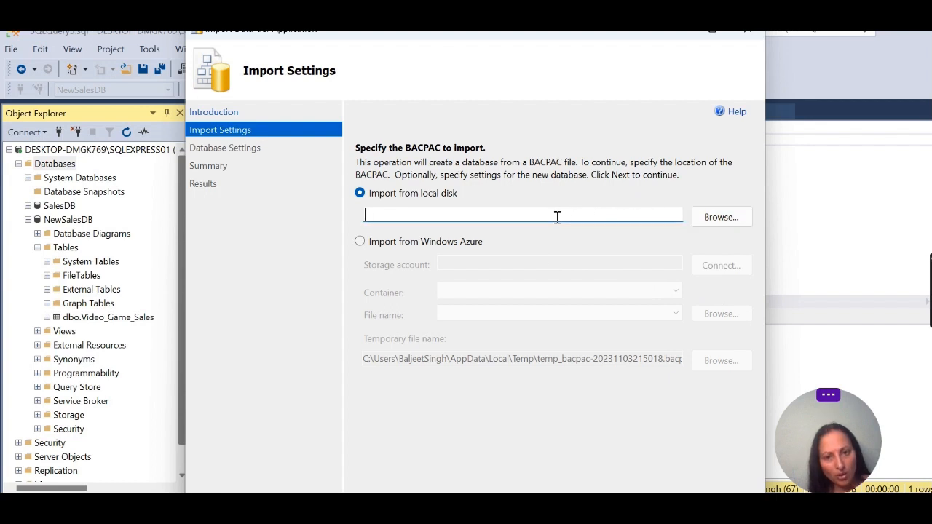
click(705, 221)
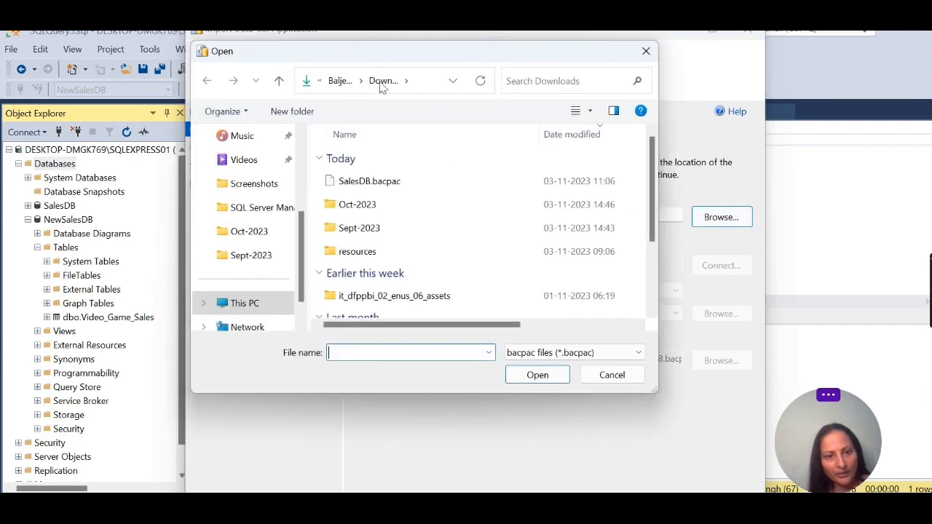
click(366, 183)
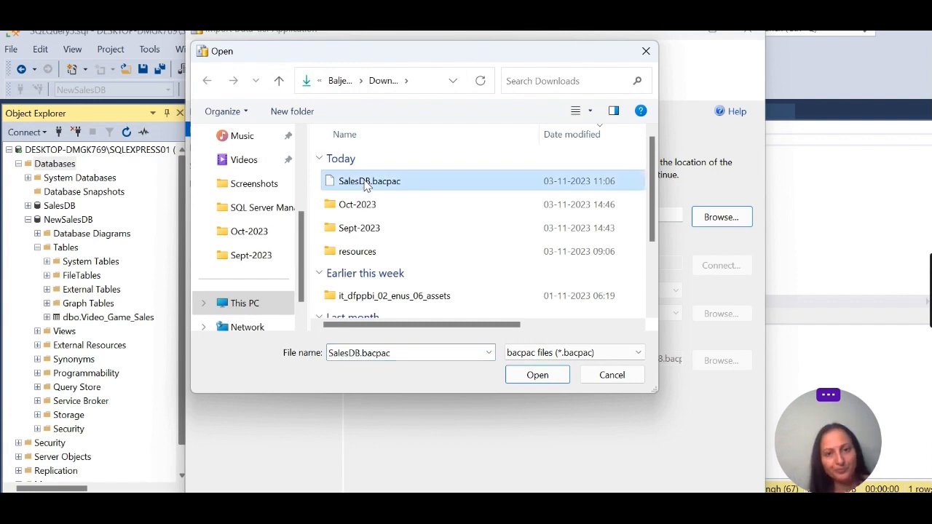
click(537, 374)
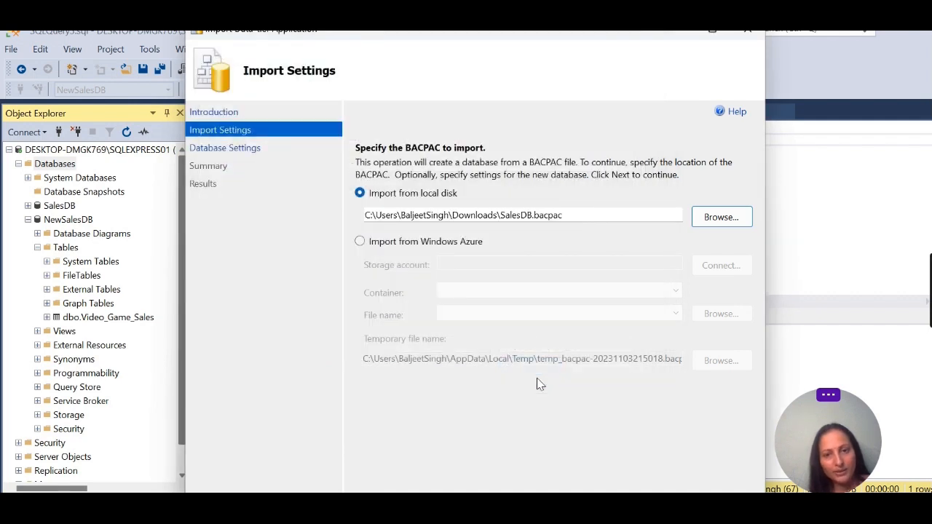
click(712, 221)
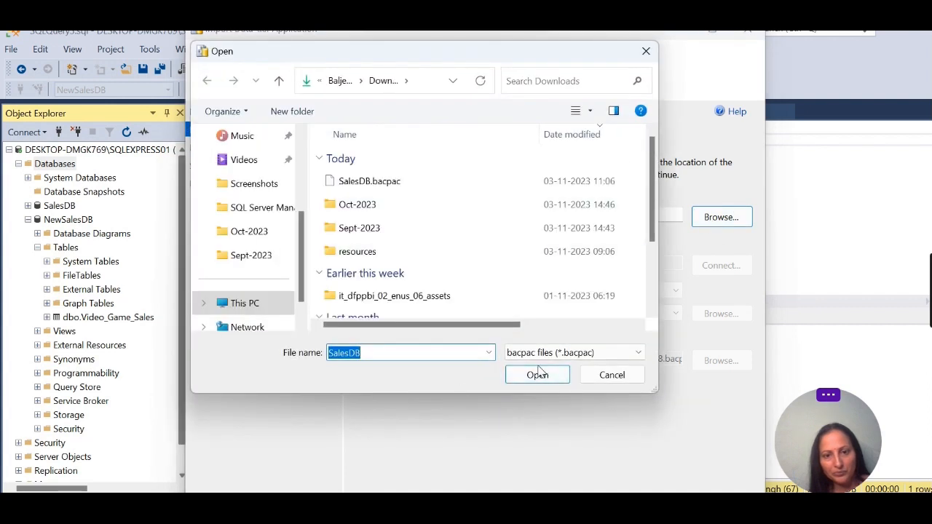
click(539, 380)
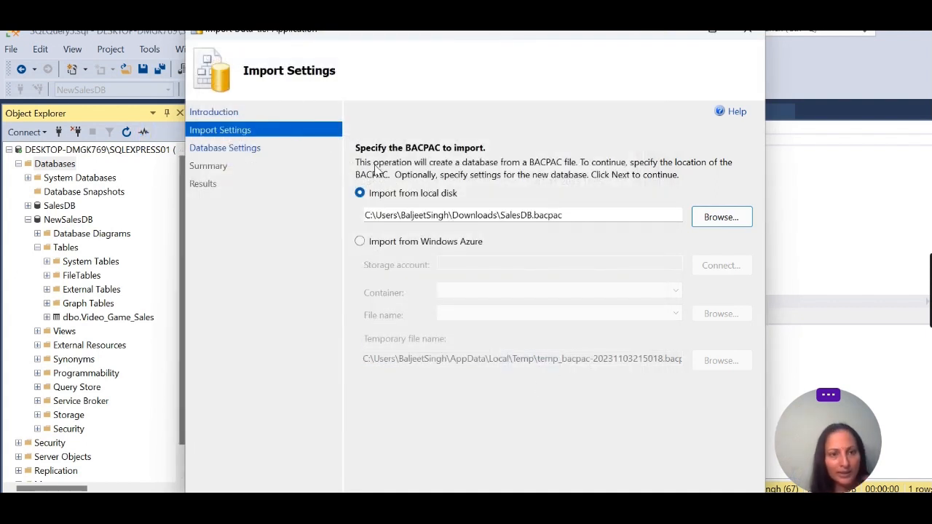
Go to the database settings of the import and cancel the wizard without importing.
click(223, 153)
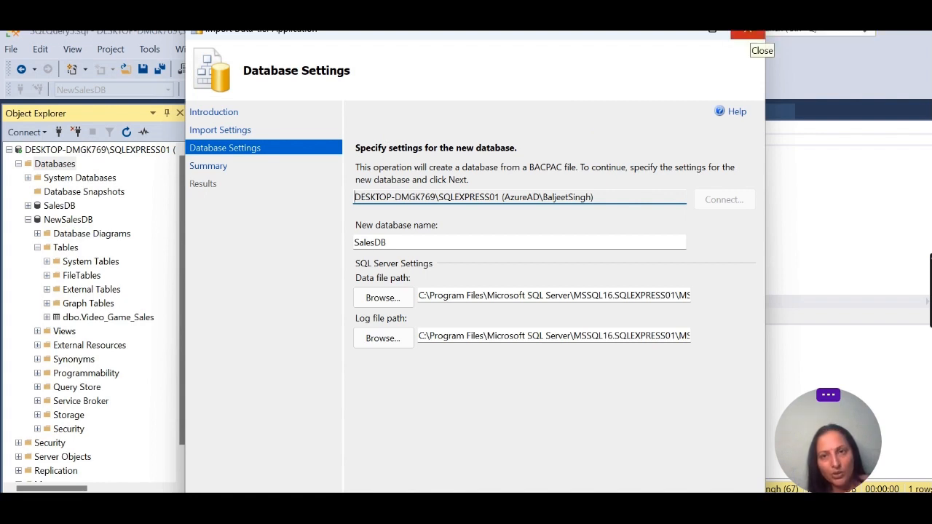
click(746, 32)
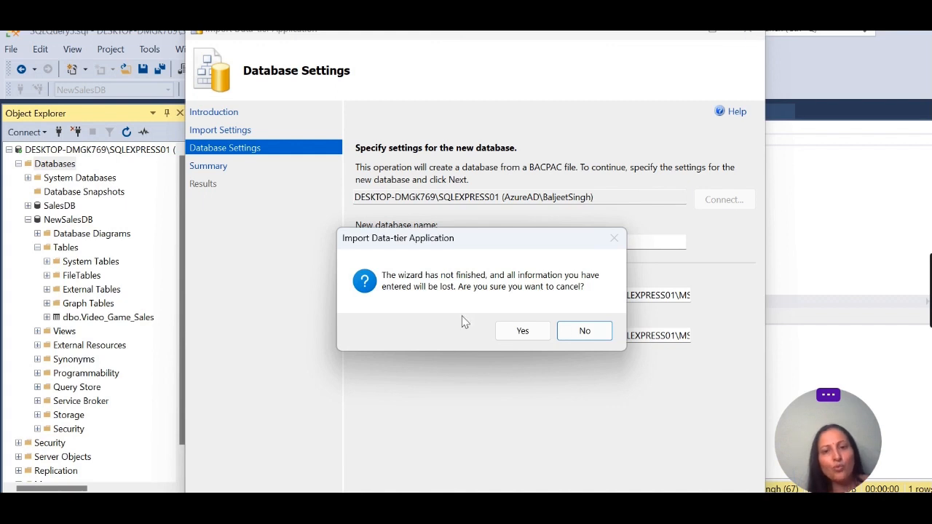
click(582, 332)
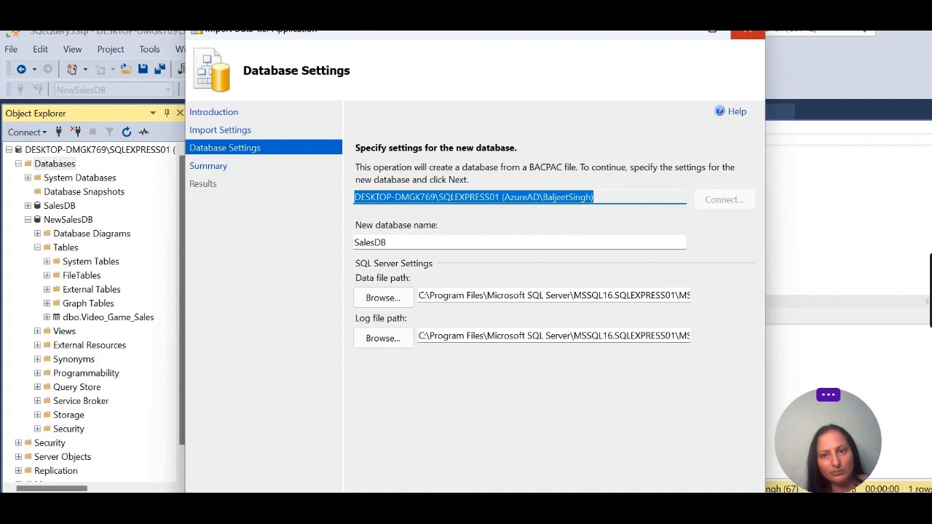
click(748, 32)
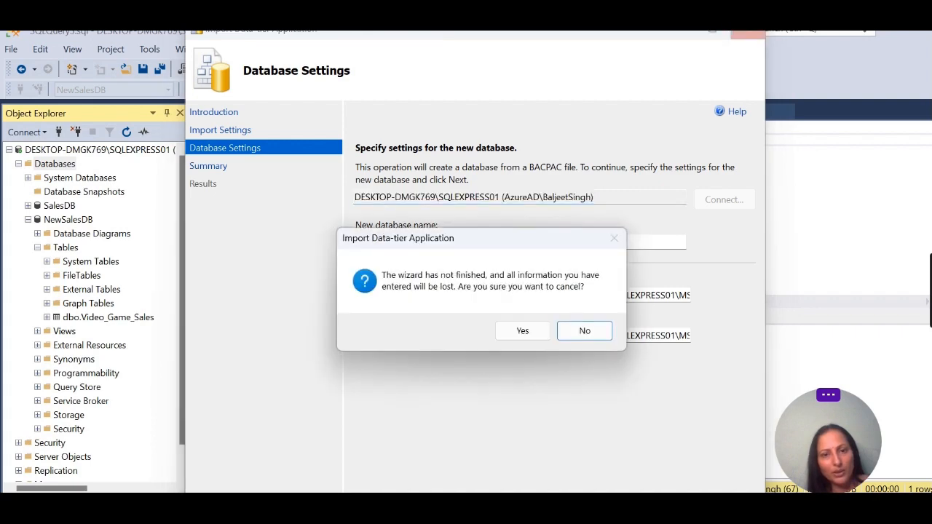
click(519, 330)
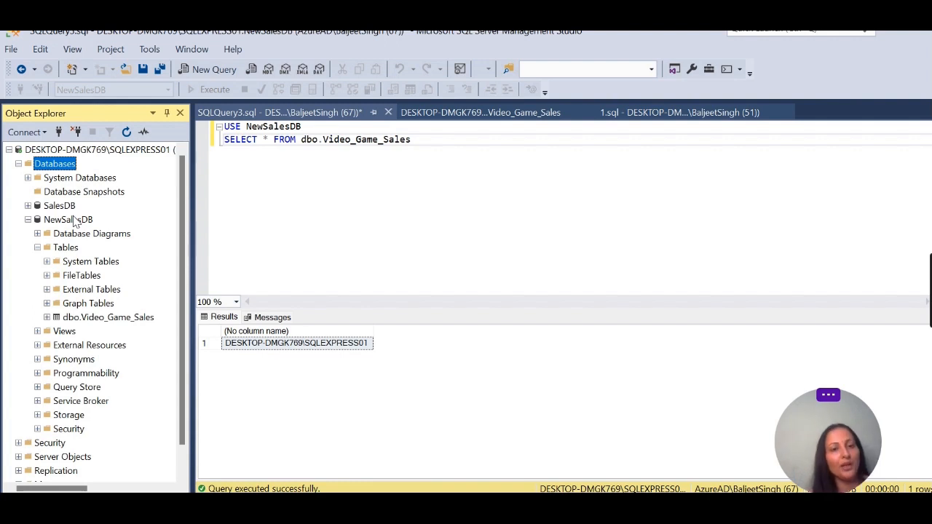
click(19, 164)
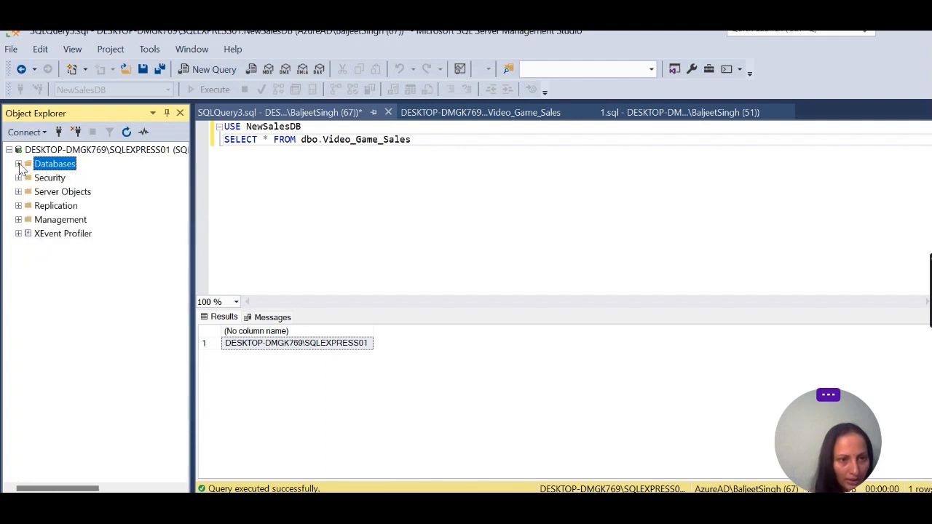
click(19, 164)
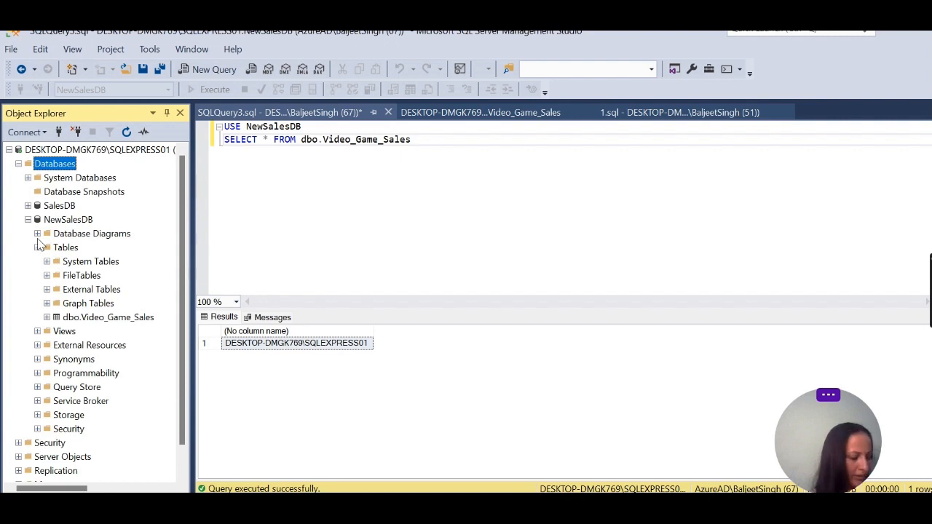
Open a new, empty query window for the connected SQLEXPRESS01 server.
key(ctrl+n)
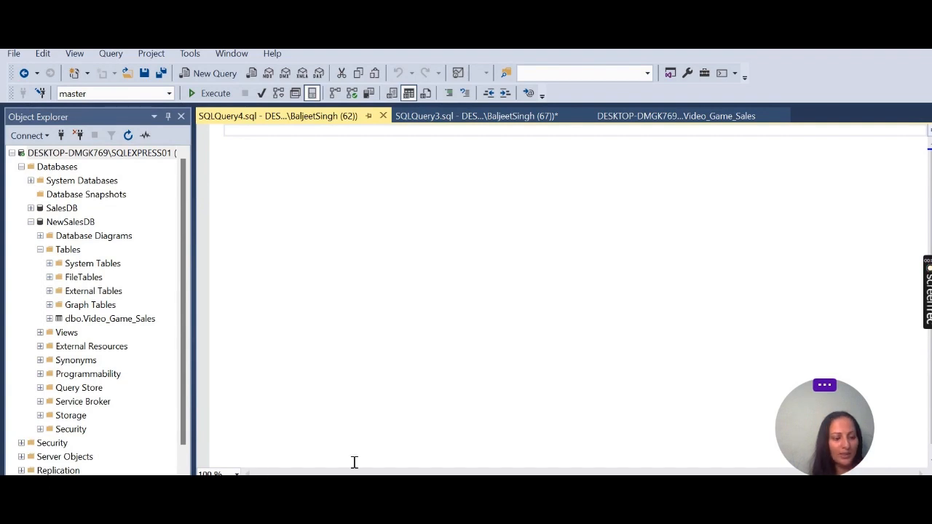
right_click(128, 155)
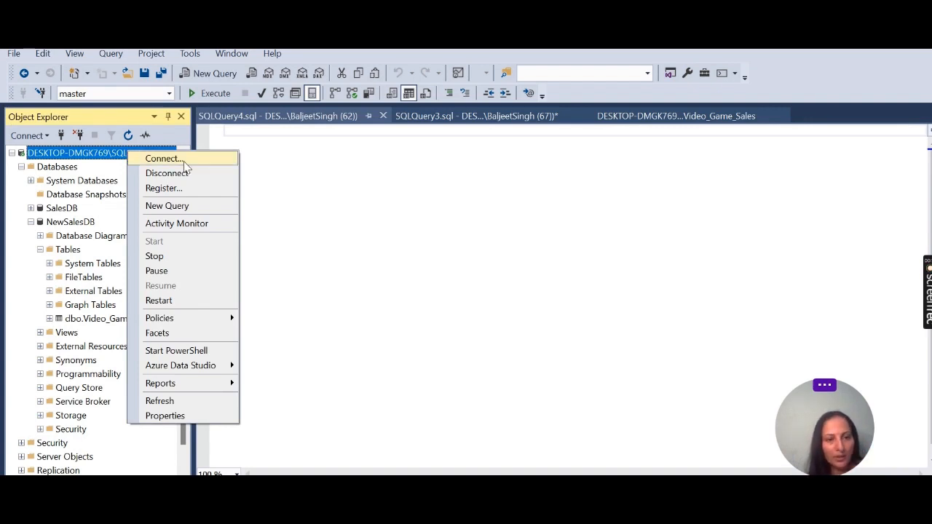
click(186, 207)
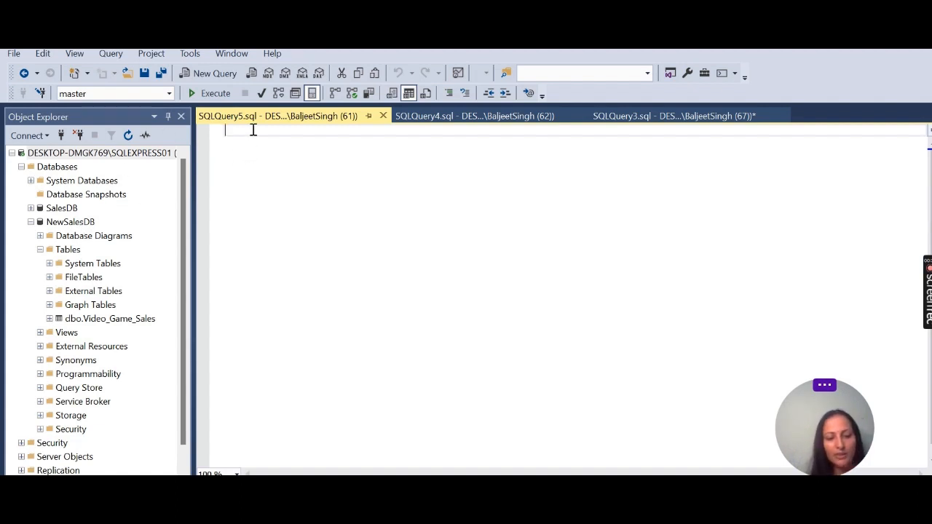
Write USE NewSalesSB as the first line of the new query and start a second line.
text(USE)
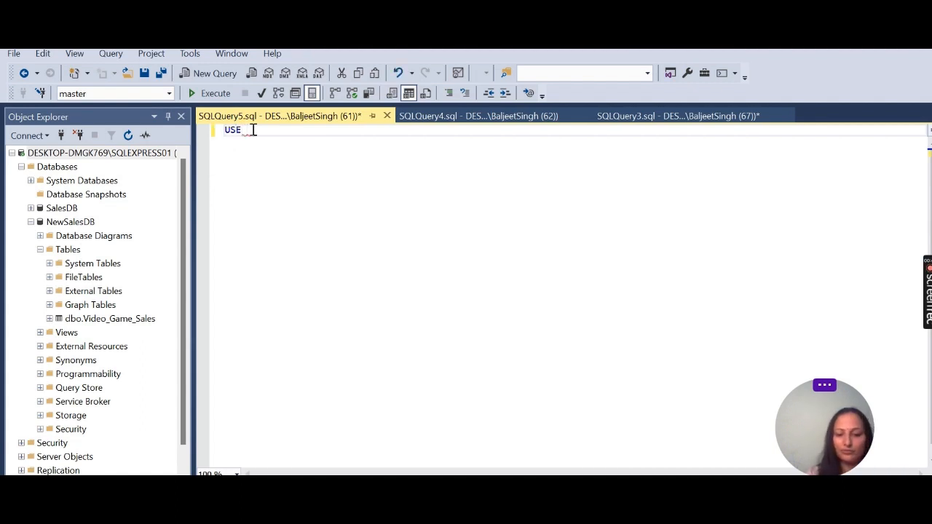
text( New)
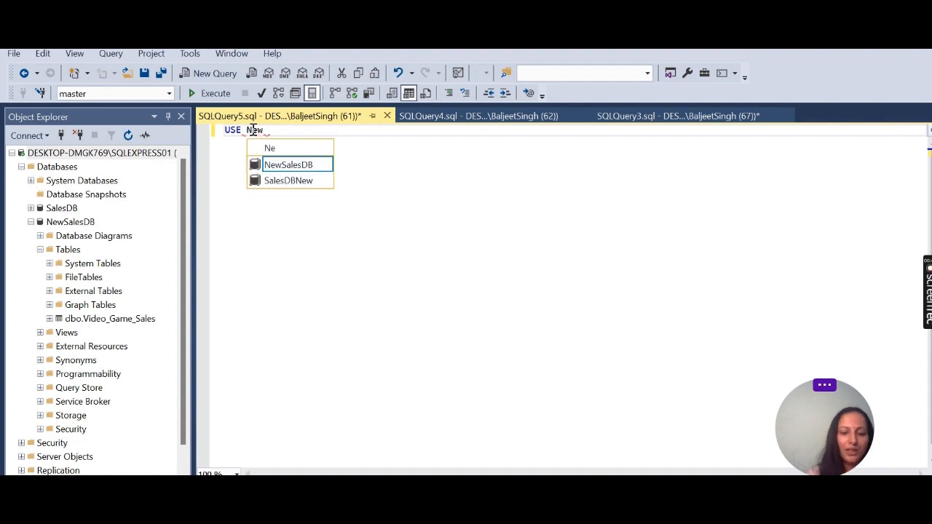
text(Sa)
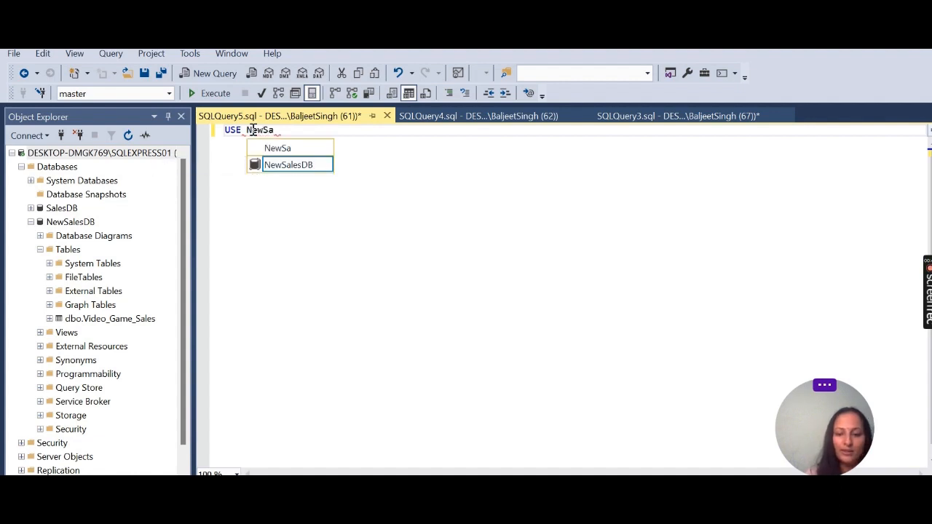
text(lesSB)
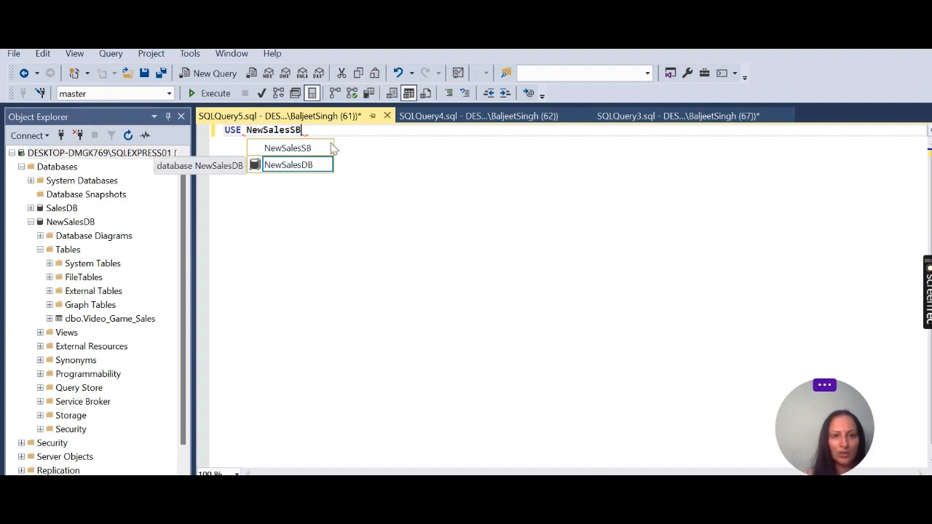
click(289, 150)
click(290, 150)
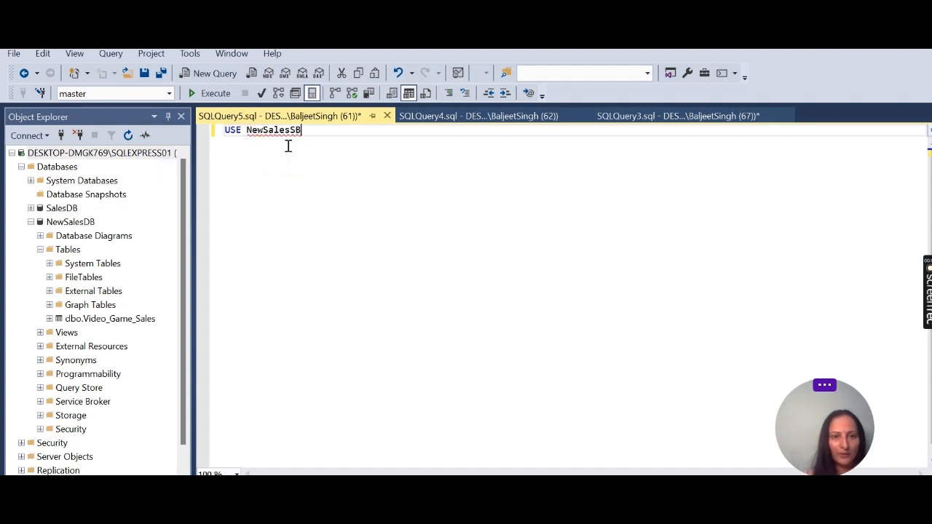
key(Return)
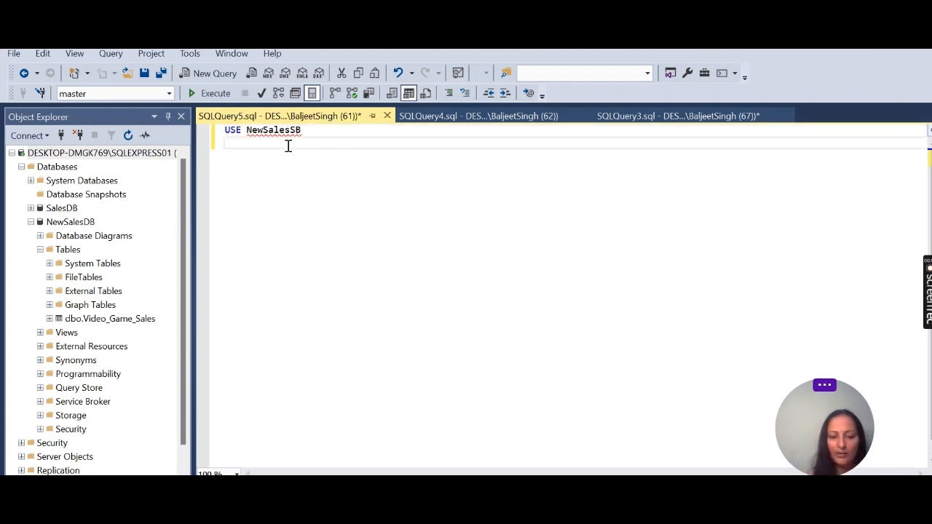
Write SELECT * FROM dbo on the second line of the query, with the schema name in lowercase.
text(SEL)
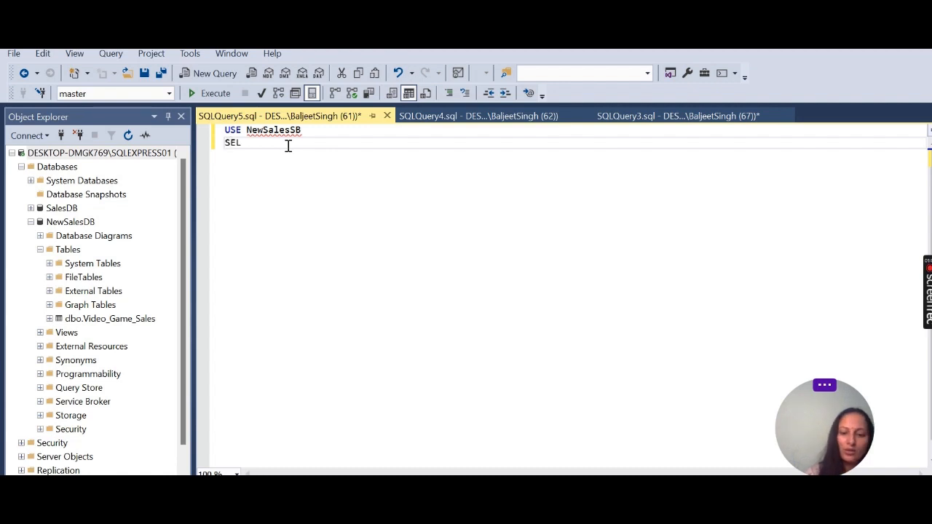
text(ECT *)
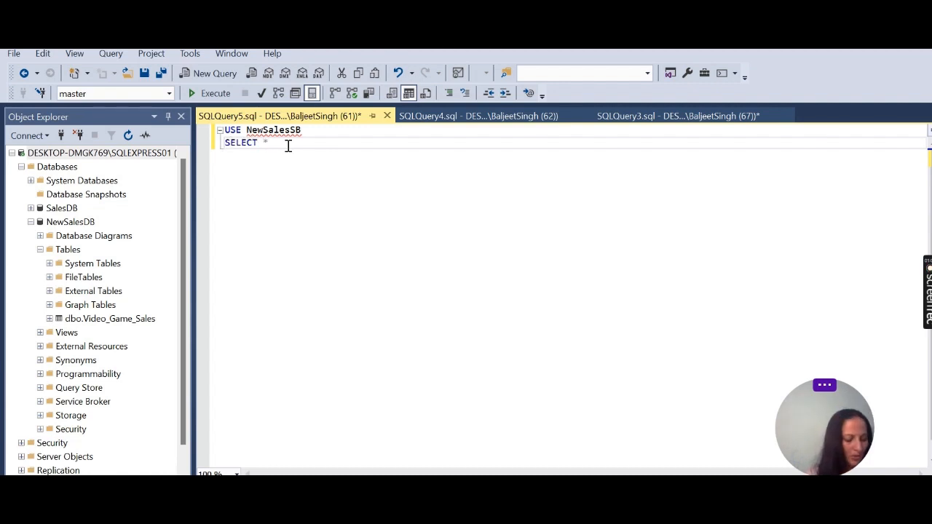
text( FR)
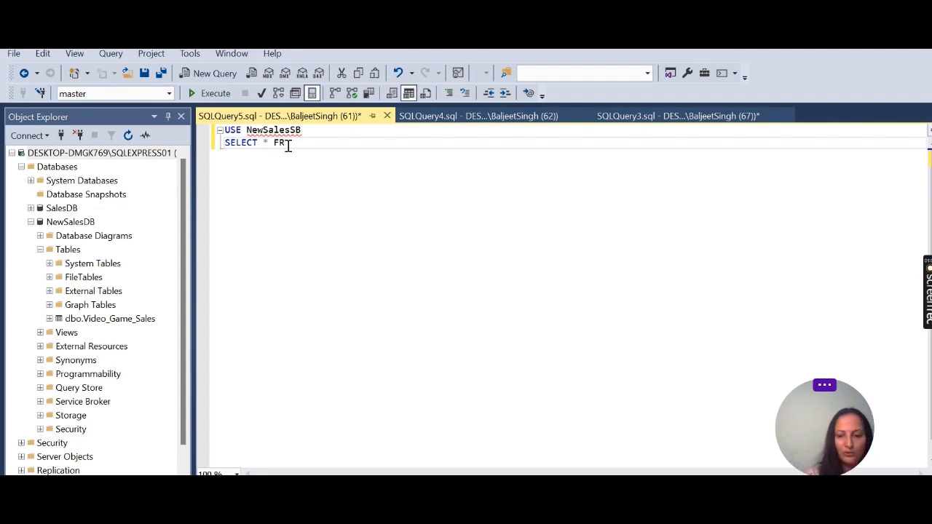
text(OM )
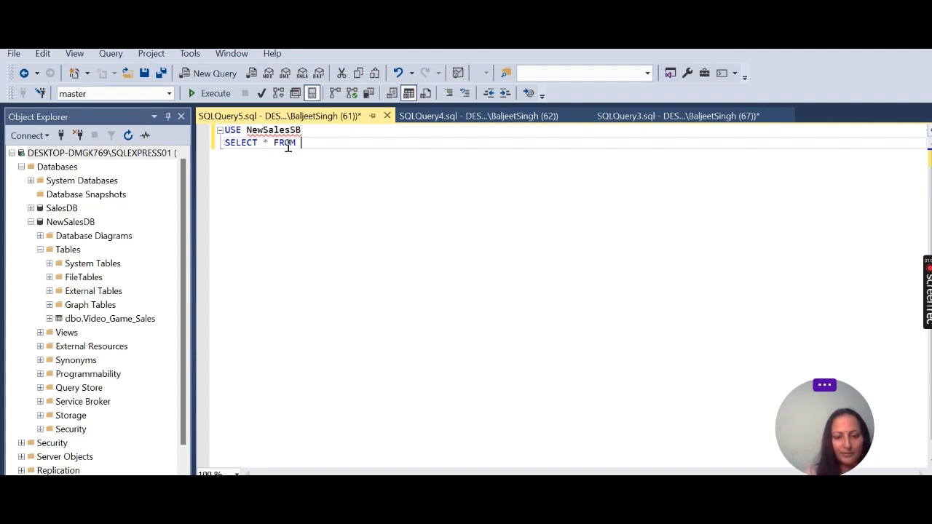
text(DB)
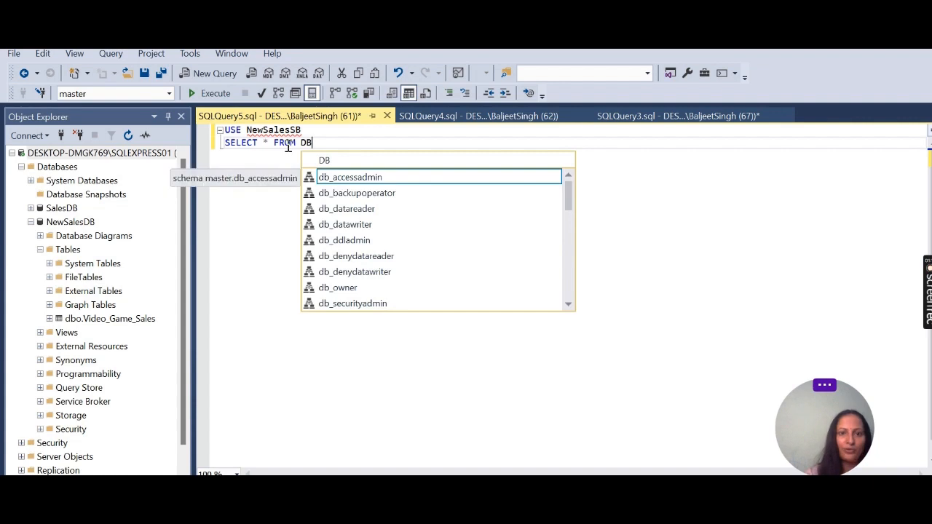
text(O)
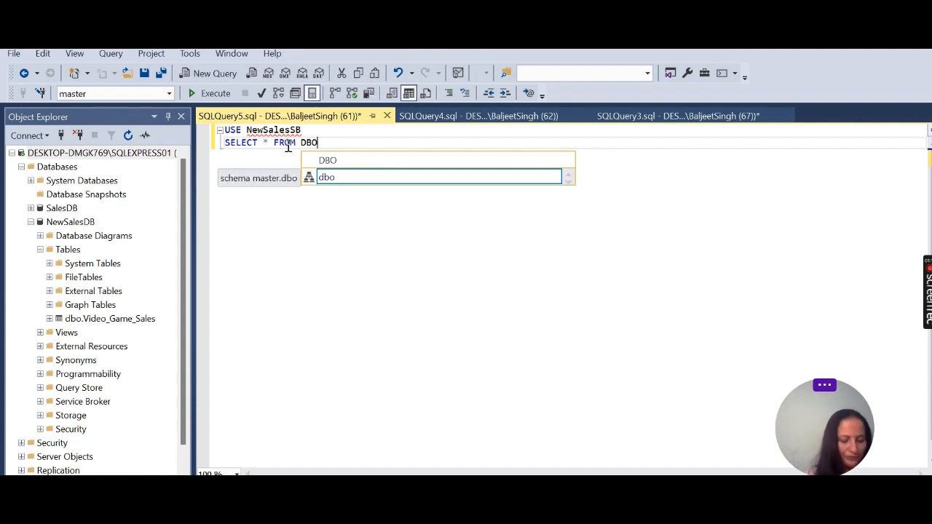
key(BackSpace)
key(BackSpace)
key(BackSpace)
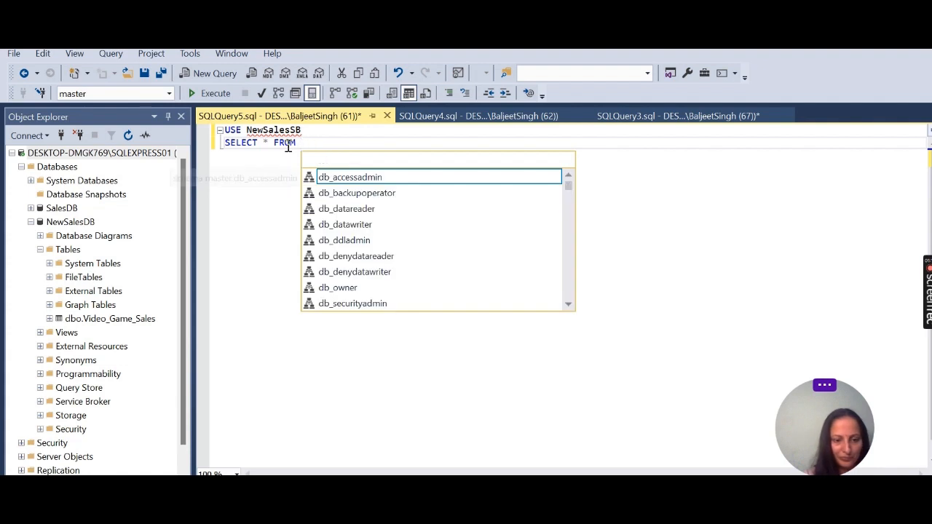
text(d)
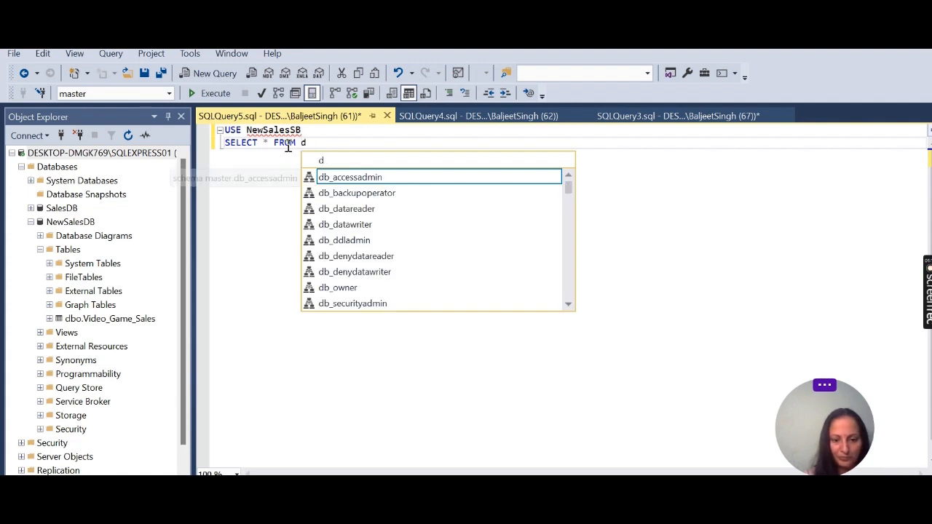
text(bo)
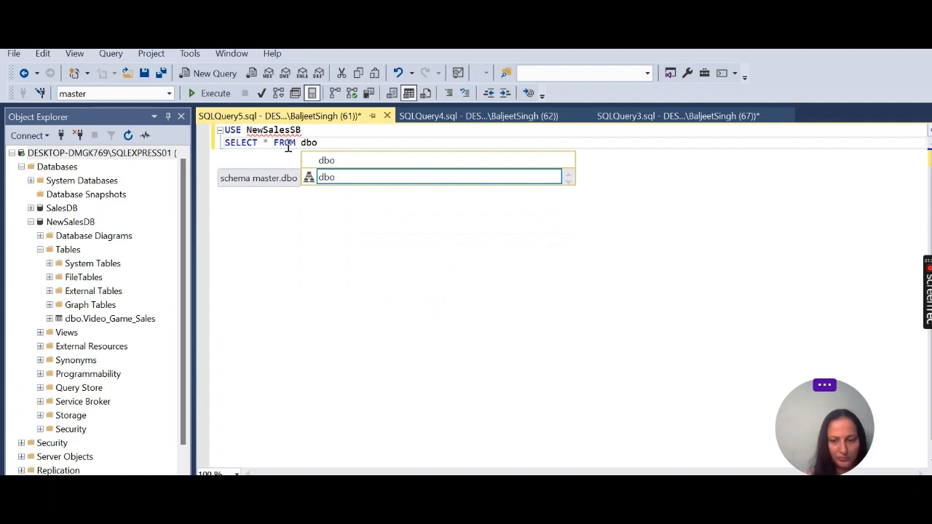
Complete the FROM clause with the table name so that it reads dbo.Video_Game_Sales, matching the table's capitalization.
text(.v)
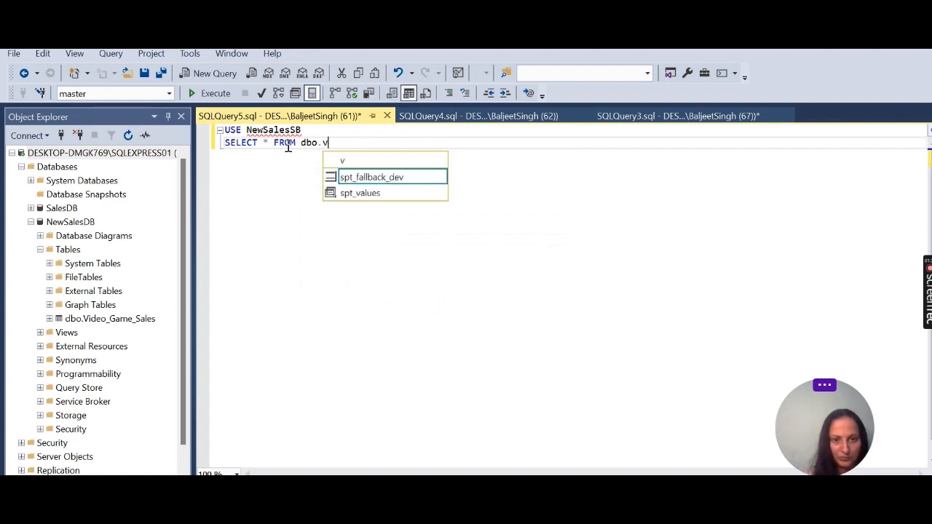
text(ide)
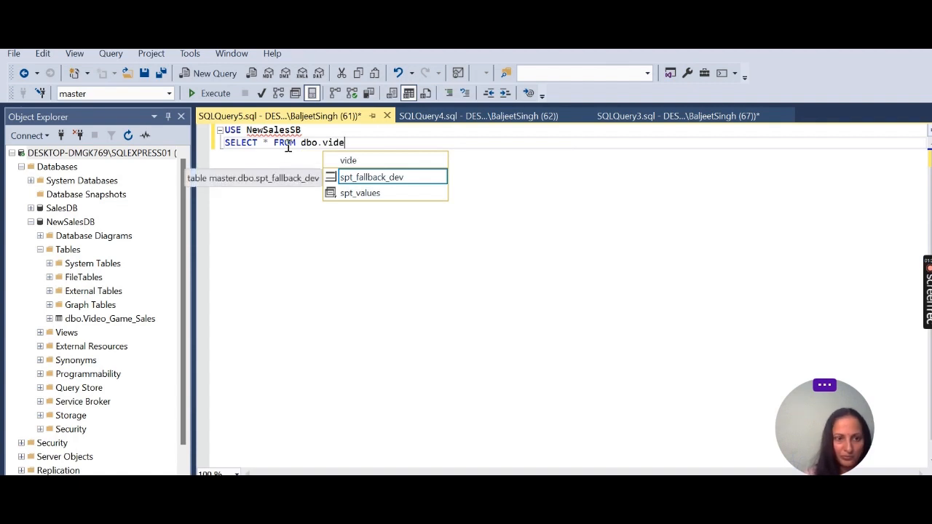
text(o)
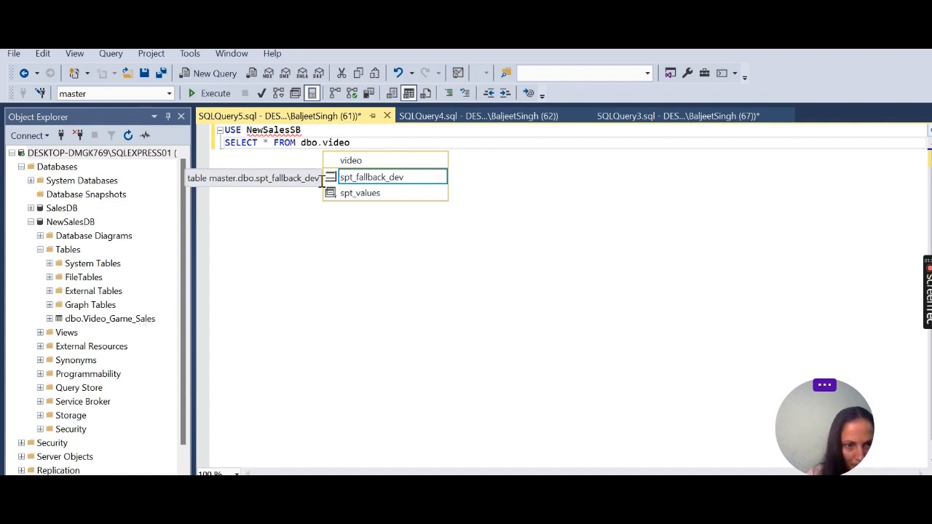
click(326, 143)
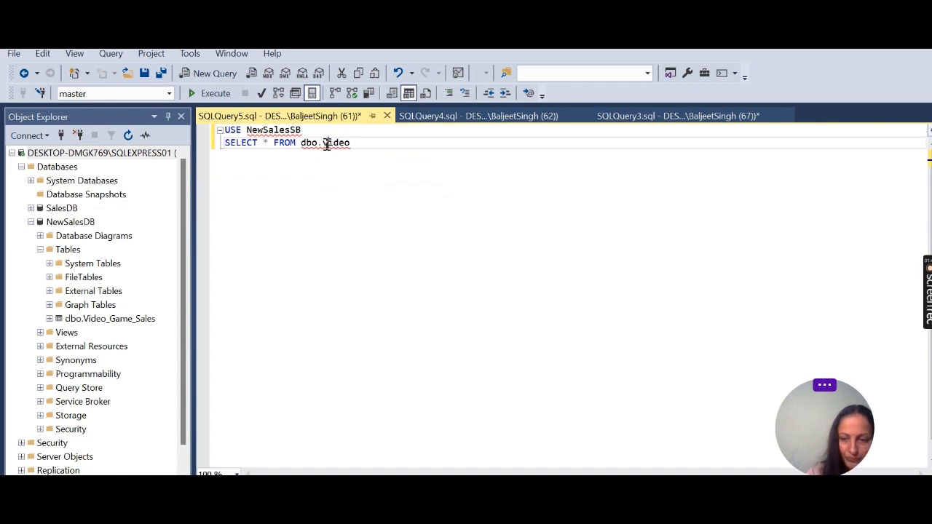
key(BackSpace)
text(V)
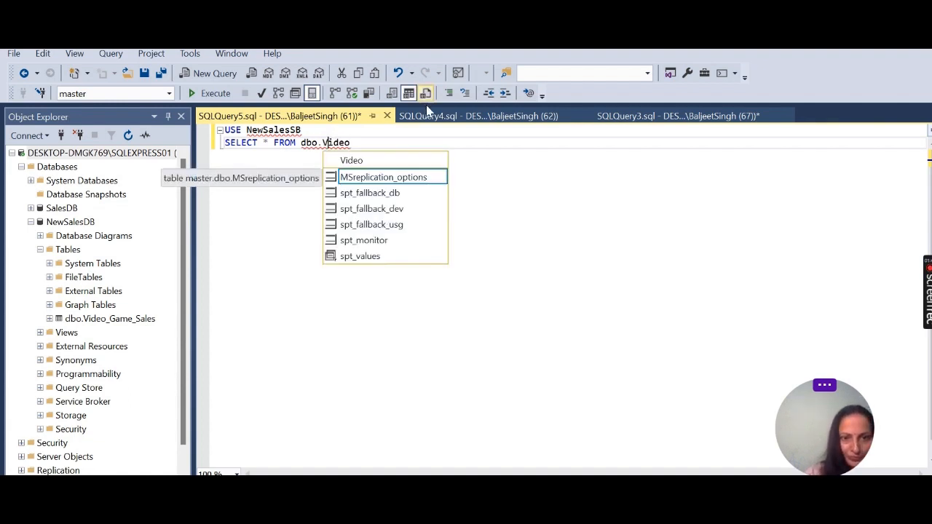
click(366, 143)
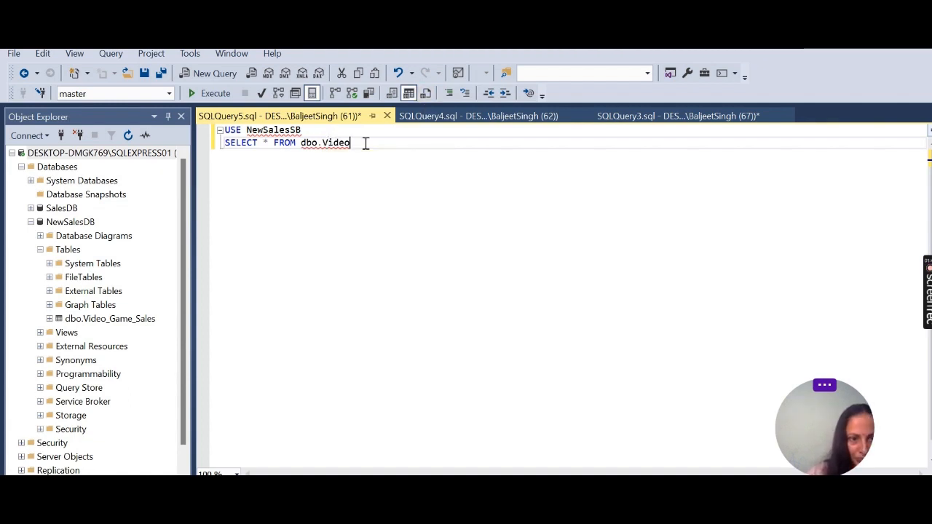
text(_)
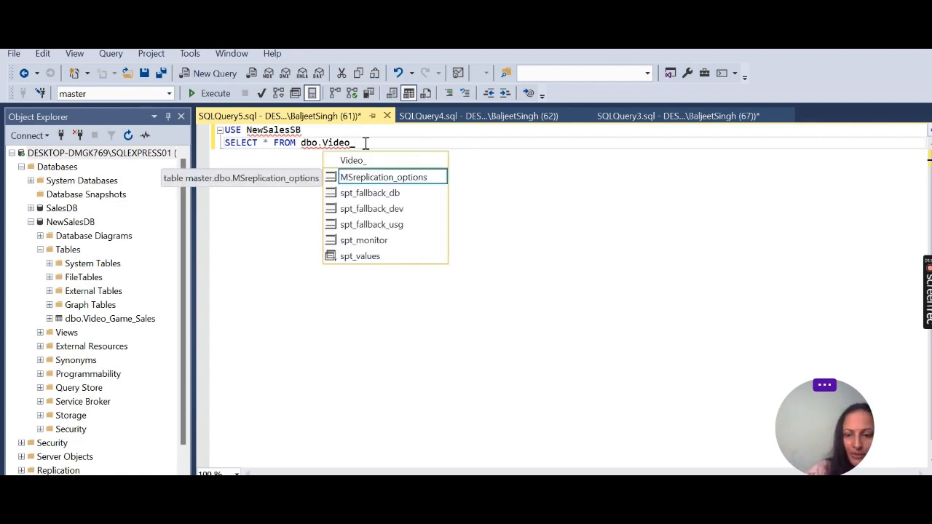
text(Gam)
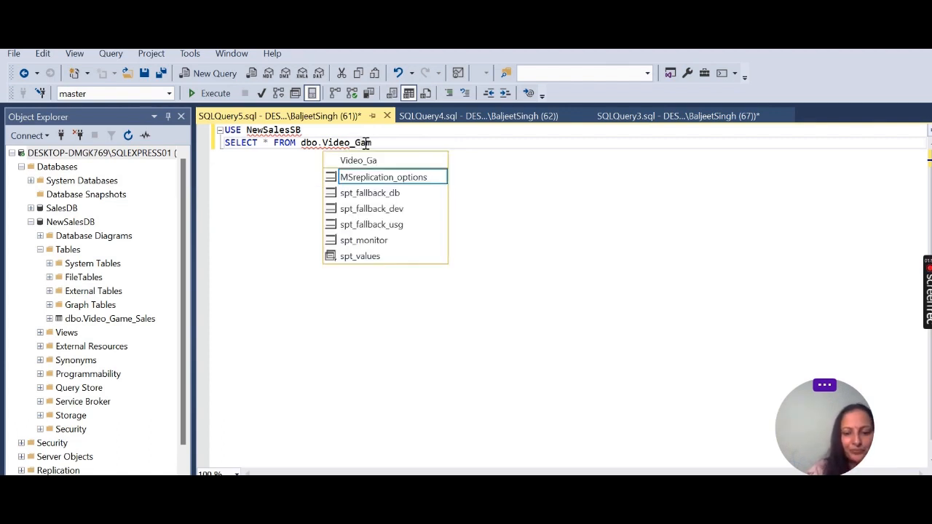
text(e_)
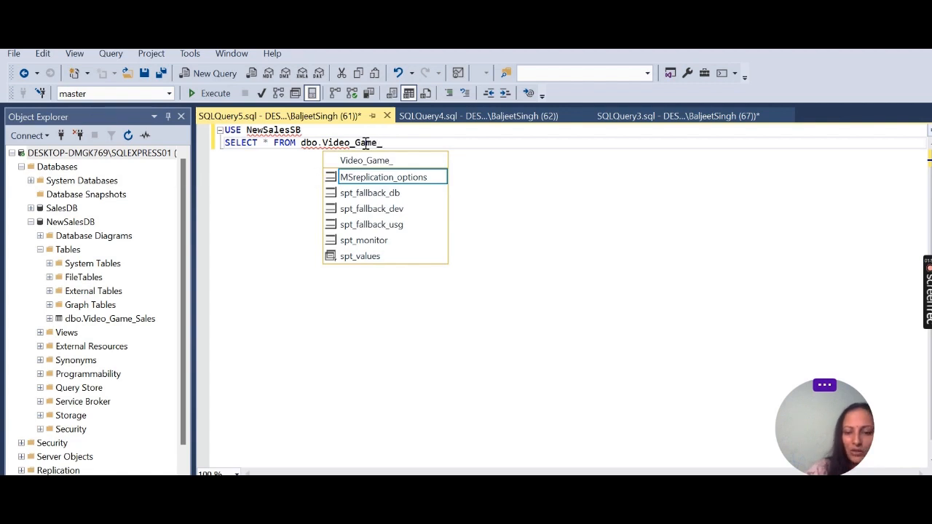
text(S)
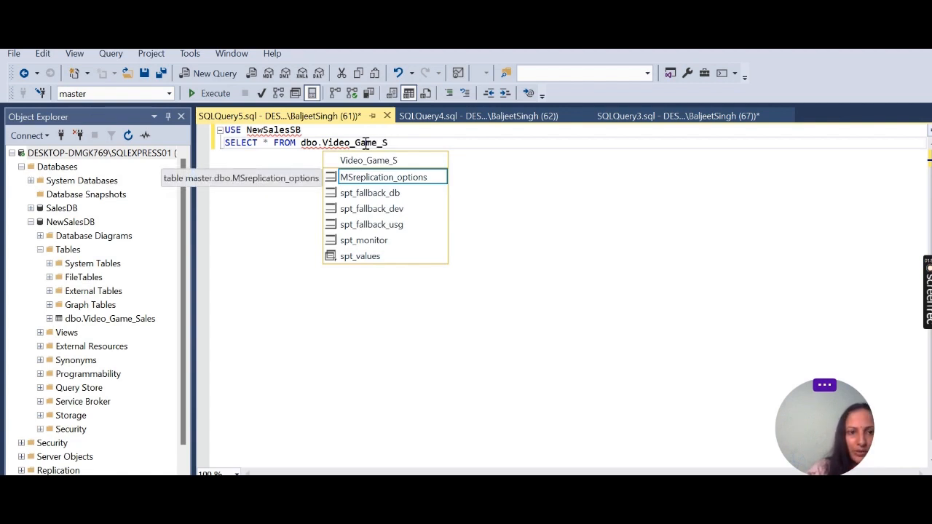
text(al)
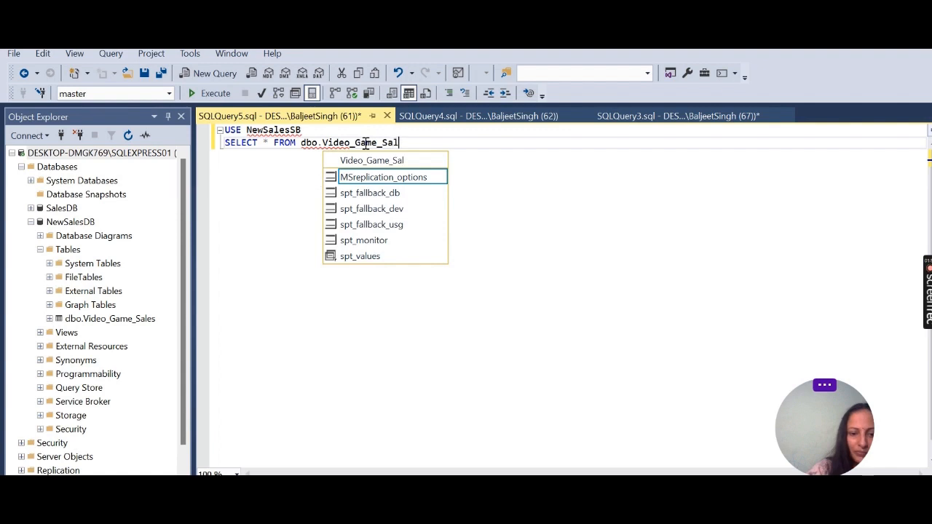
text(es)
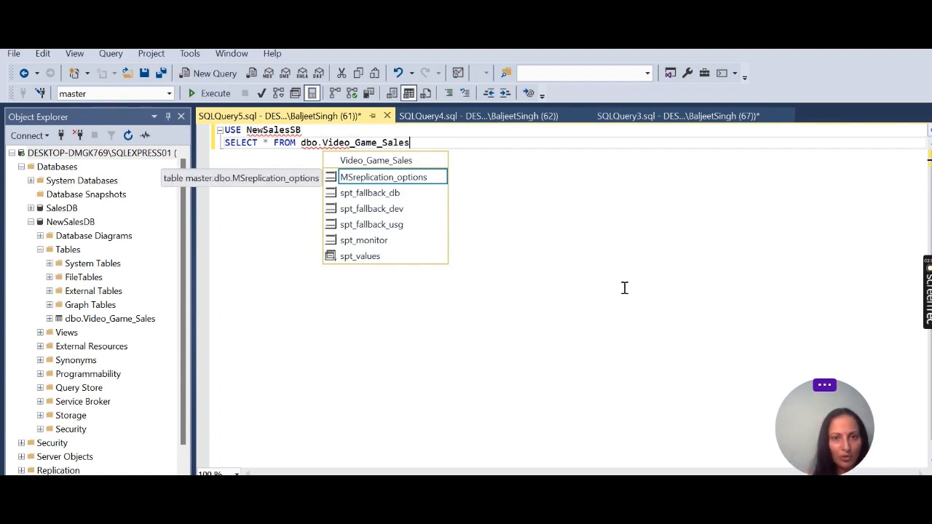
double_click(398, 161)
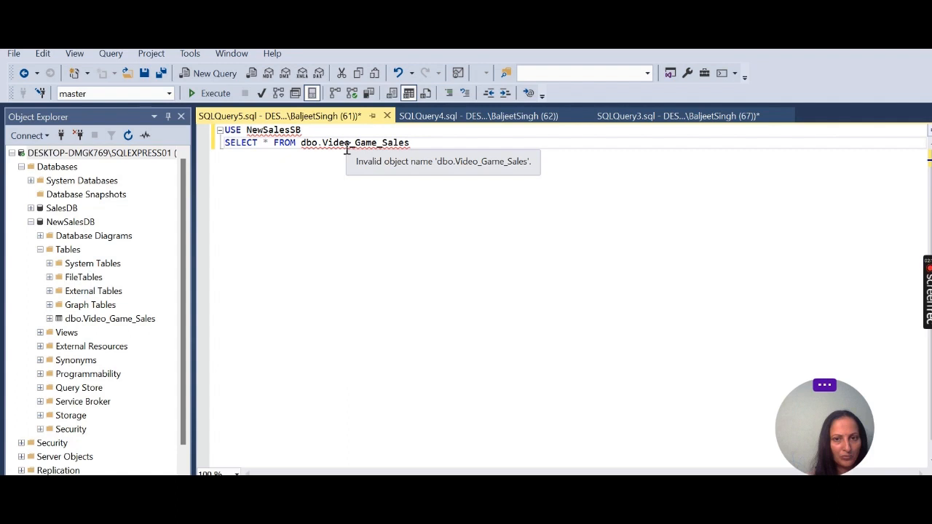
Try to execute the USE and SELECT statements together.
click(268, 129)
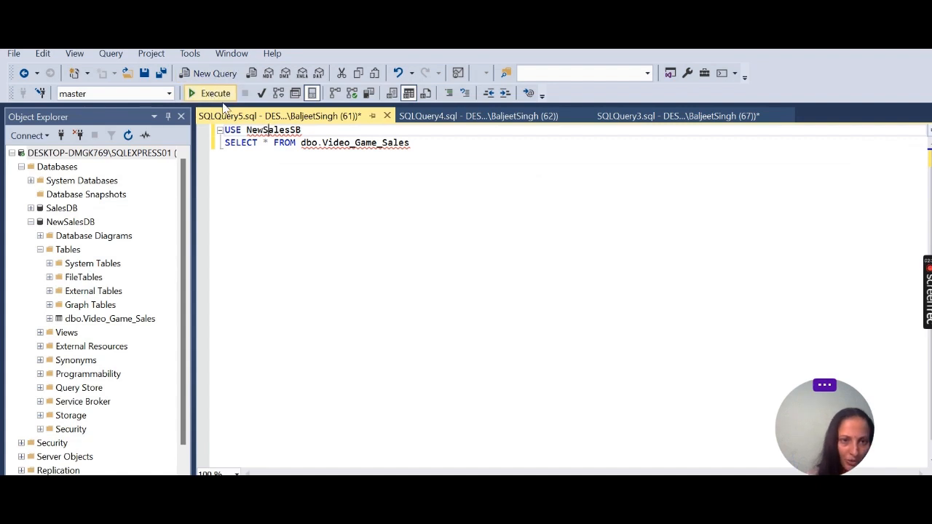
mouse_move(256, 133)
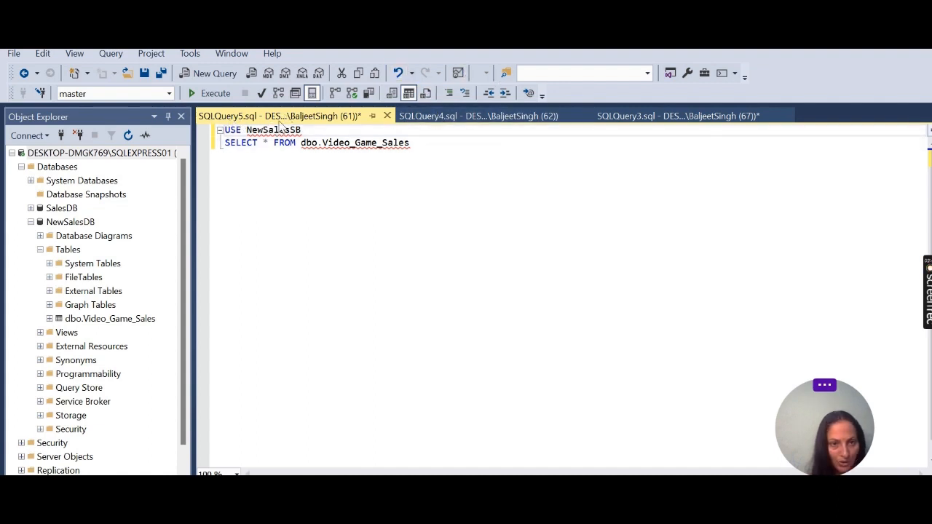
drag(442, 150, 205, 134)
click(215, 93)
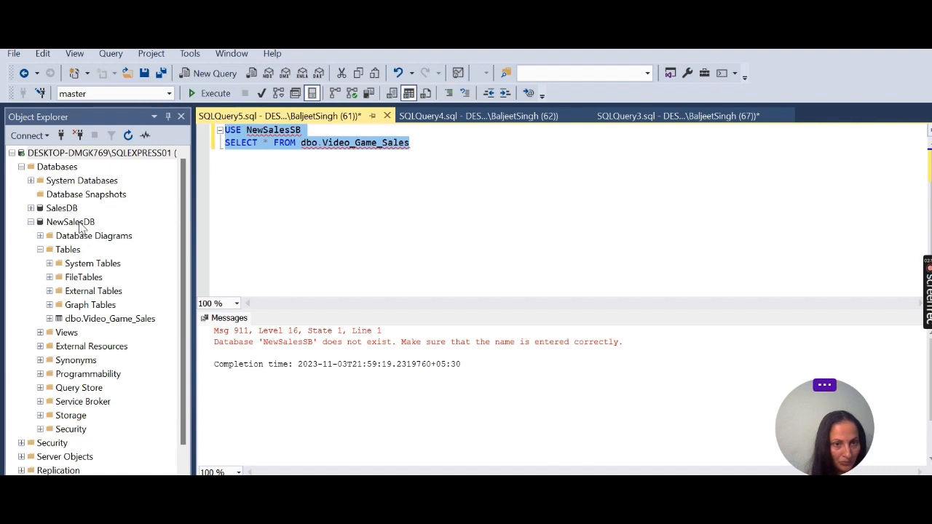
Correct the database name in the USE statement to NewSalesDB and execute the whole query.
click(340, 164)
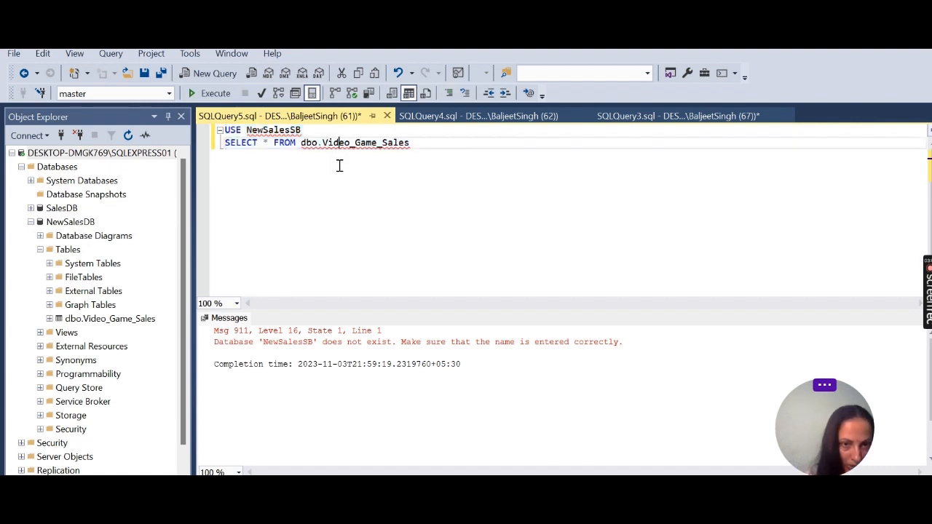
click(294, 129)
key(Delete)
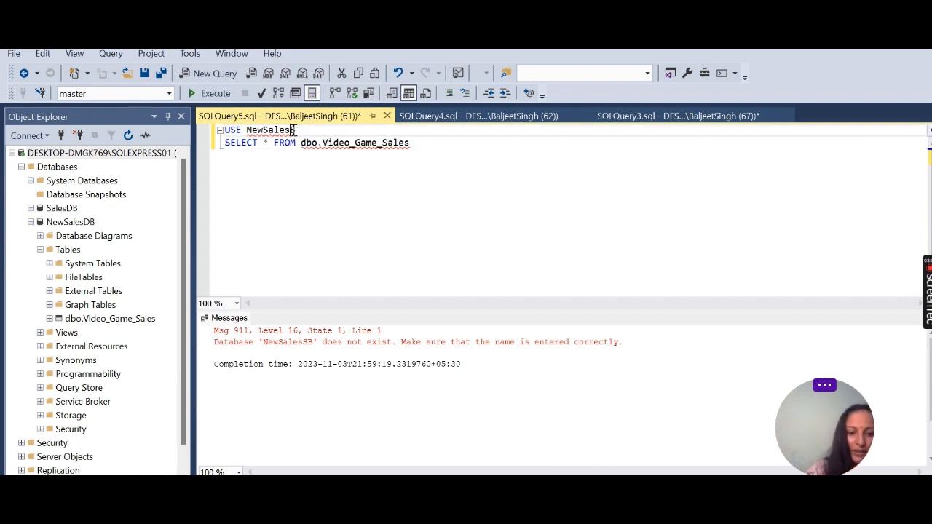
text(D)
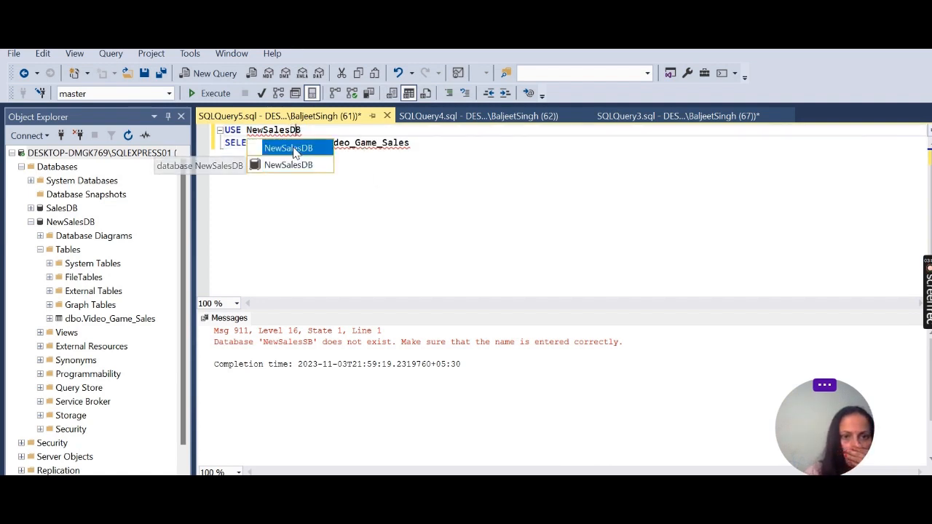
double_click(293, 151)
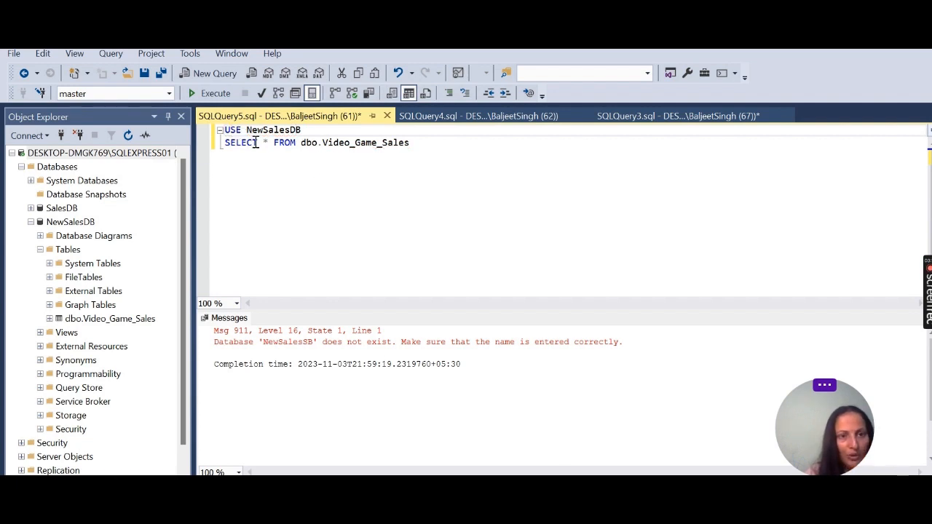
click(256, 142)
click(214, 96)
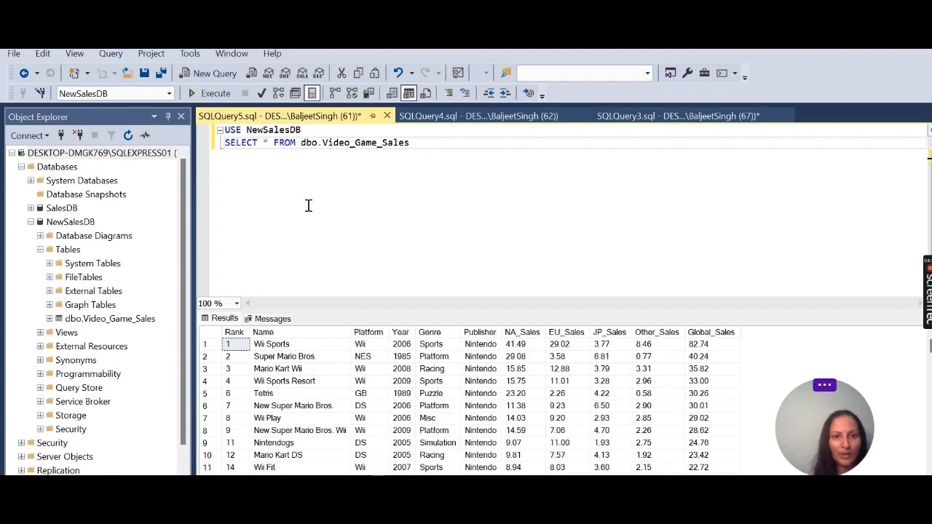
key(Right)
key(Right)
key(Right)
key(Right)
key(Right)
key(Right)
key(Right)
key(Right)
key(Right)
key(Right)
key(Right)
key(Right)
key(Right)
key(Right)
key(Right)
key(Right)
key(Right)
key(Right)
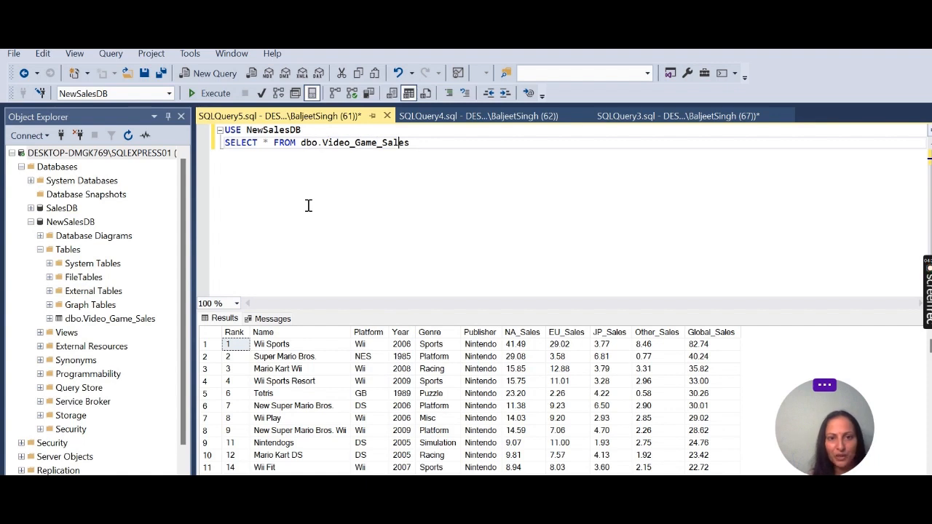
key(Return)
key(Return)
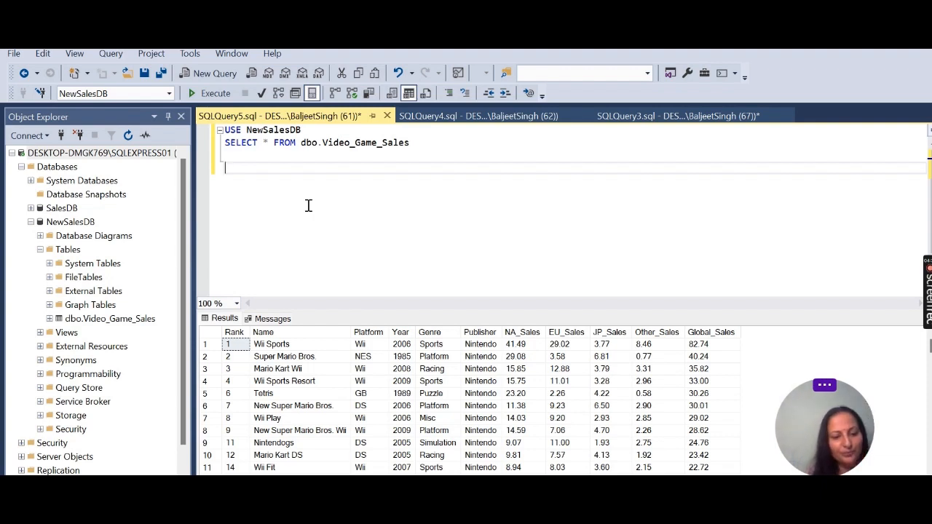
text(SELECT)
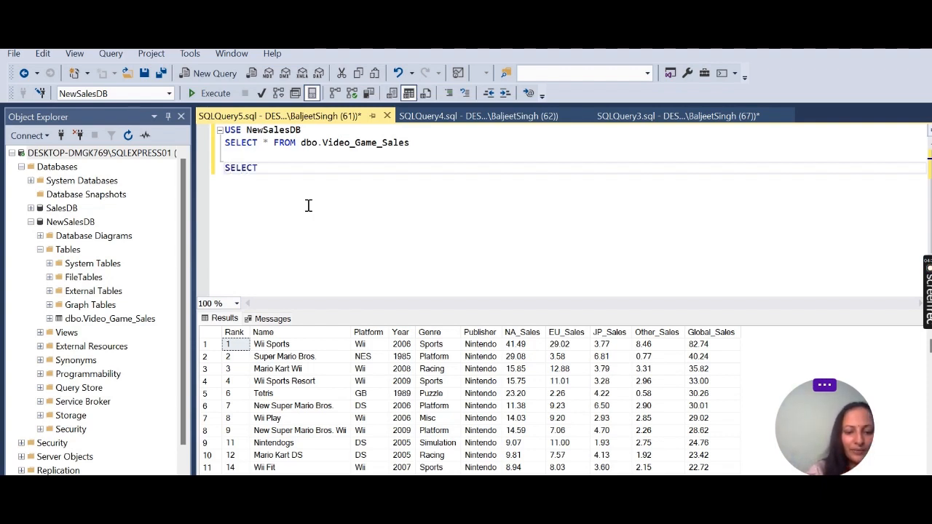
text( @)
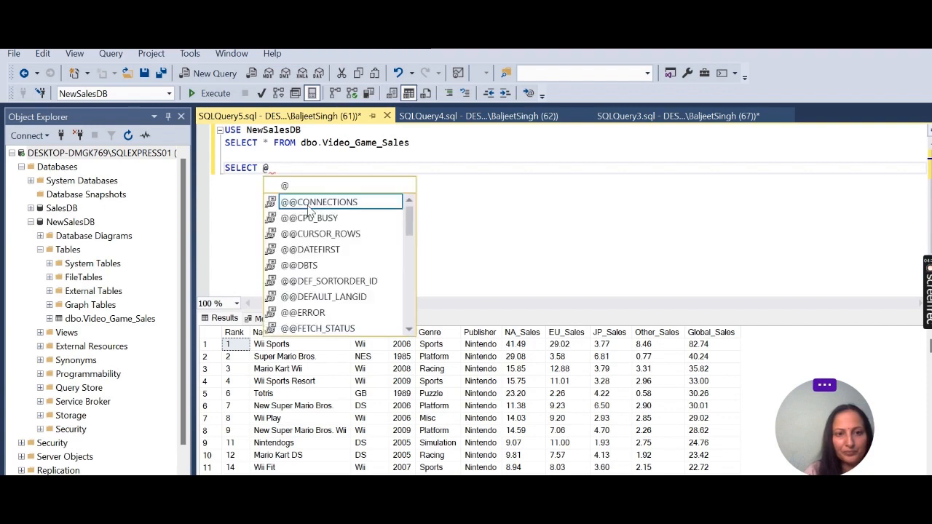
text(@)
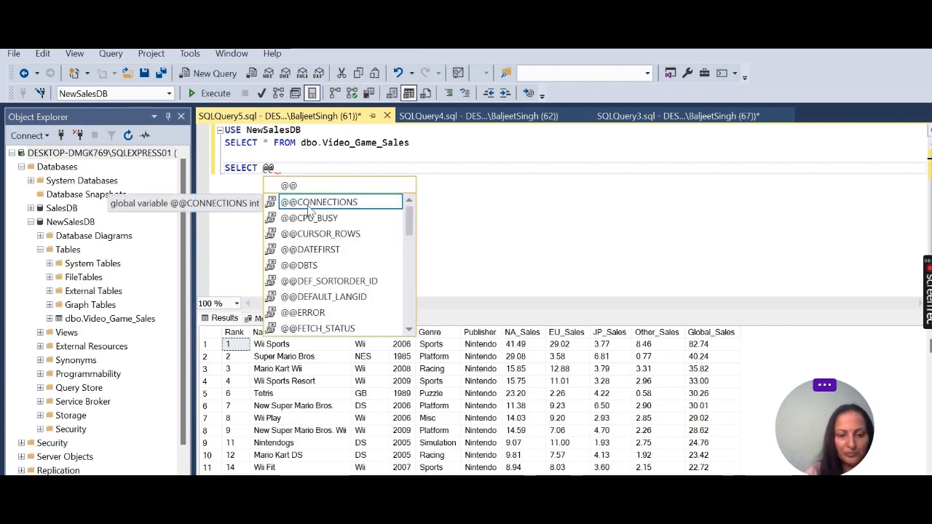
text(SERVER)
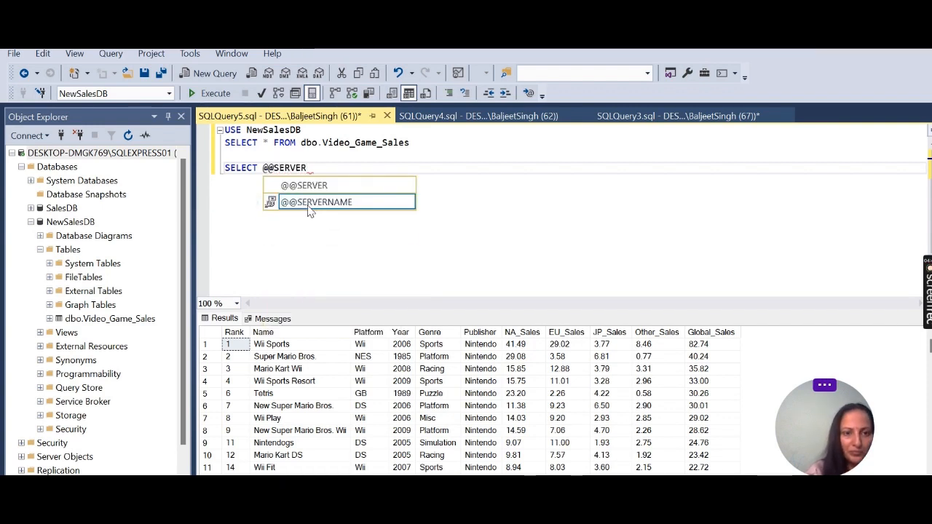
click(309, 205)
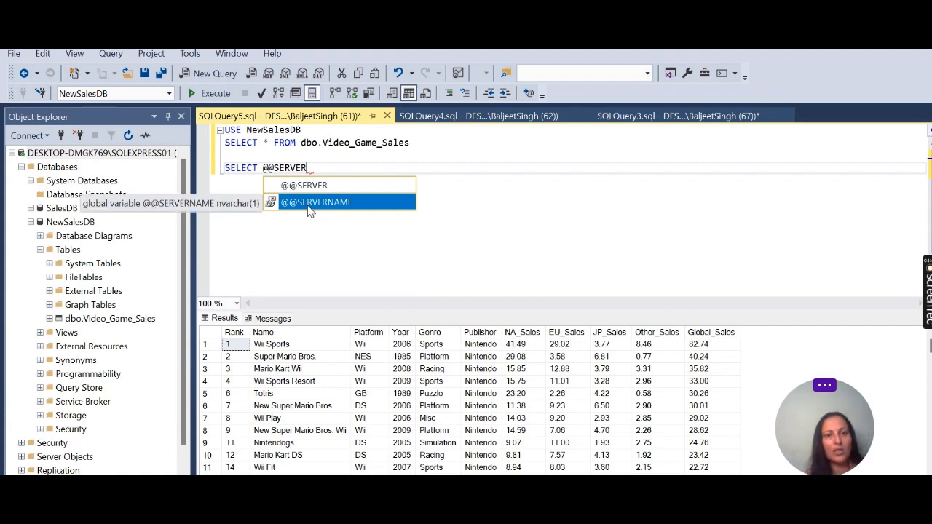
double_click(308, 204)
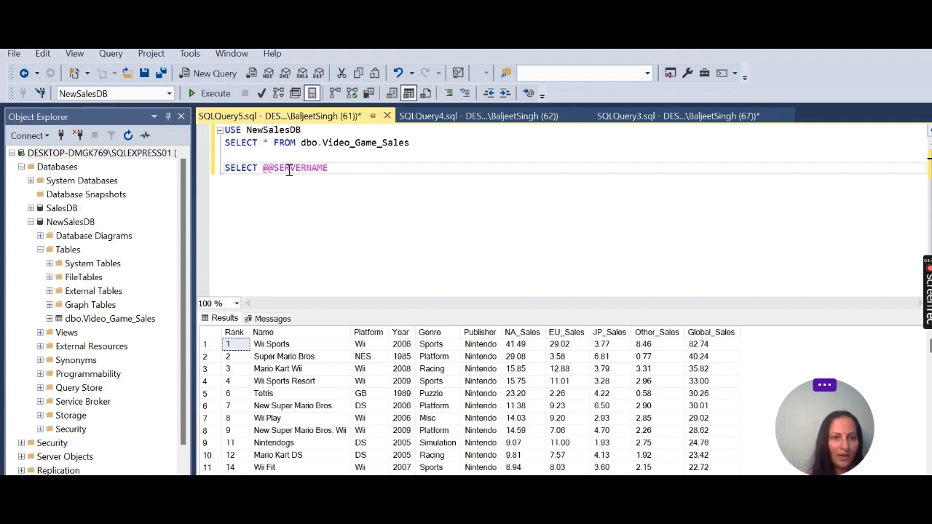
click(215, 95)
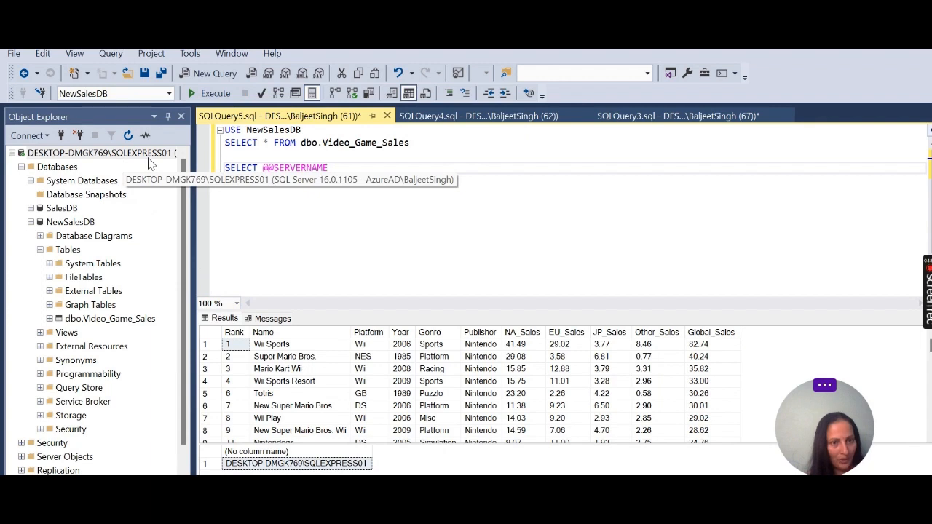
right_click(317, 466)
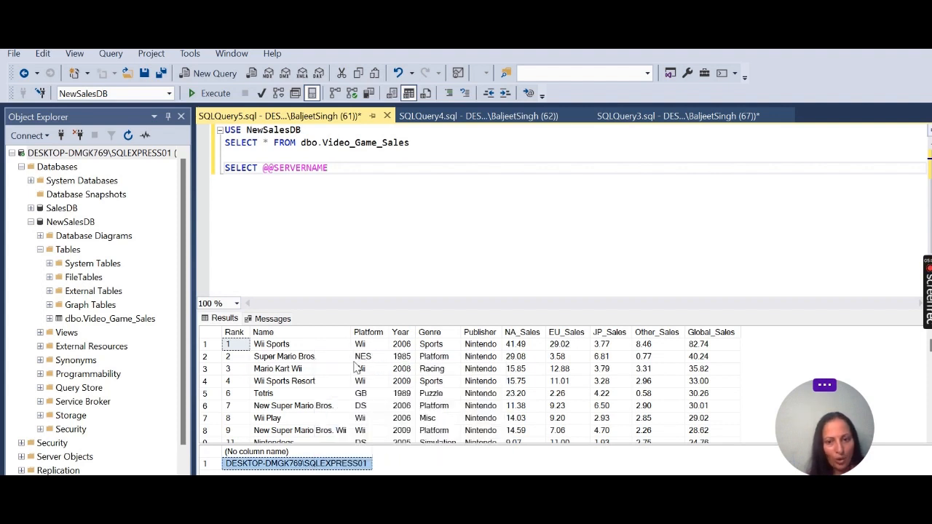
click(354, 361)
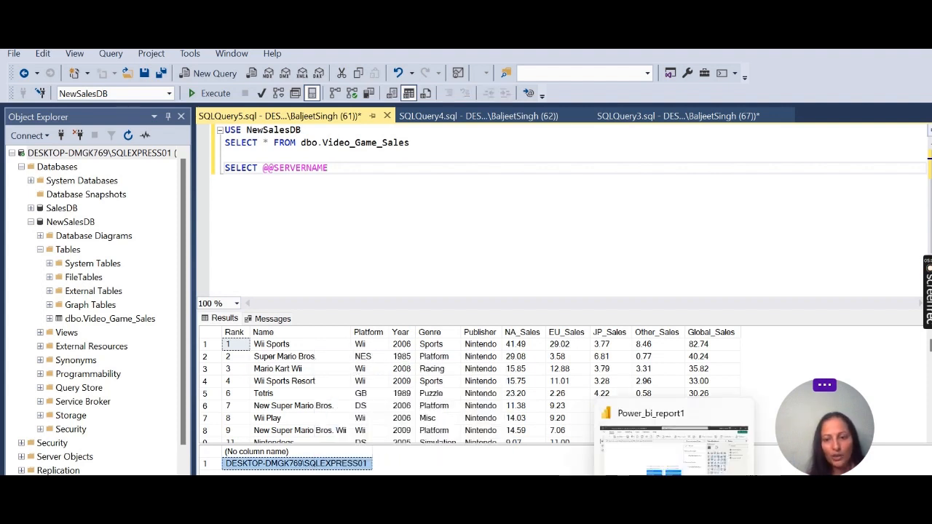
Switch to Power_bi_report1 in Power BI Desktop and start a SQL Server database import with DESKTOP-DMGK769\SQLEXPRESS01 as the server.
click(663, 475)
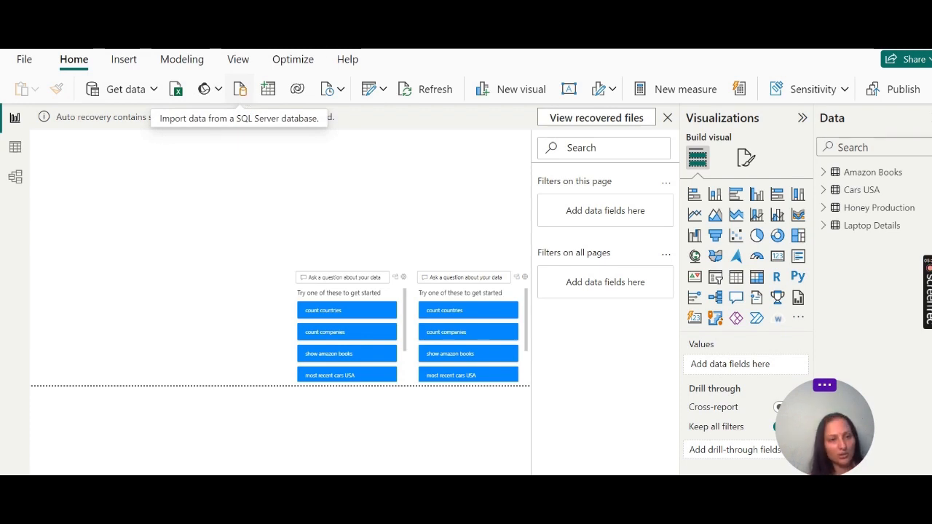
click(240, 89)
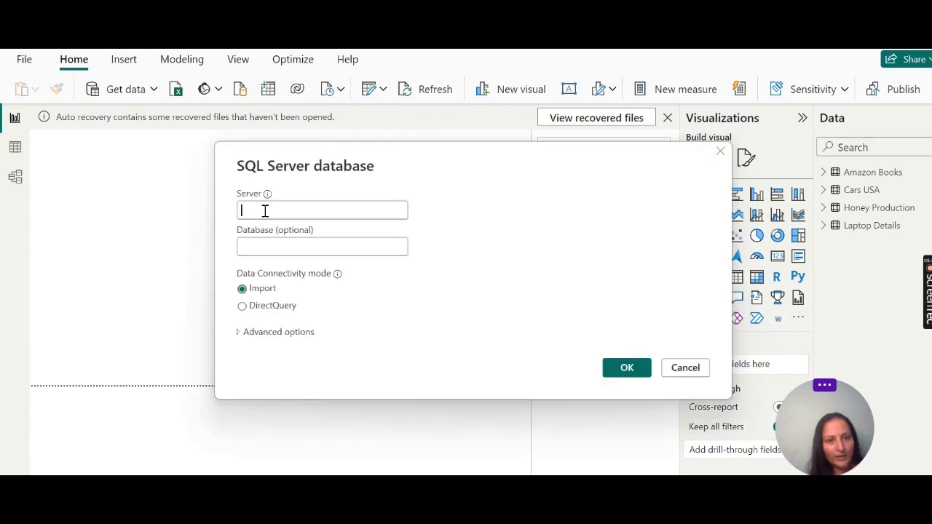
click(265, 212)
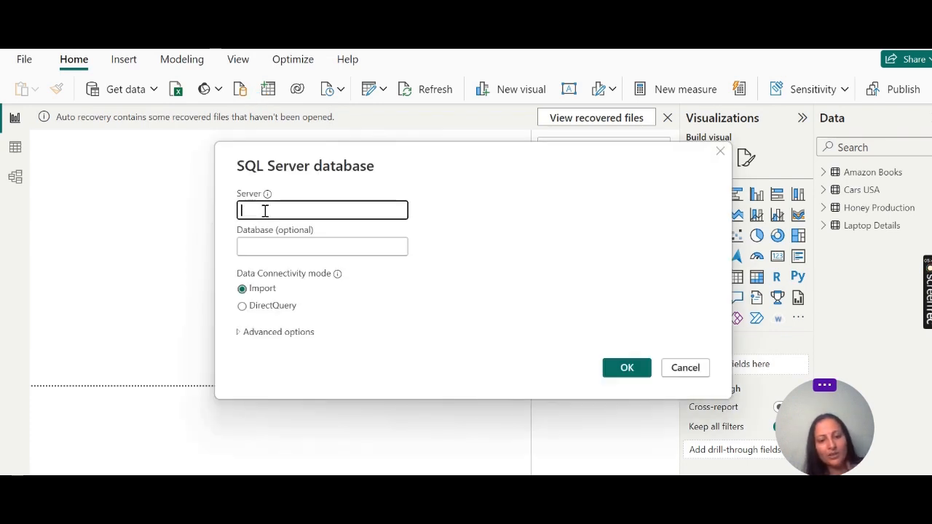
key(ctrl+v)
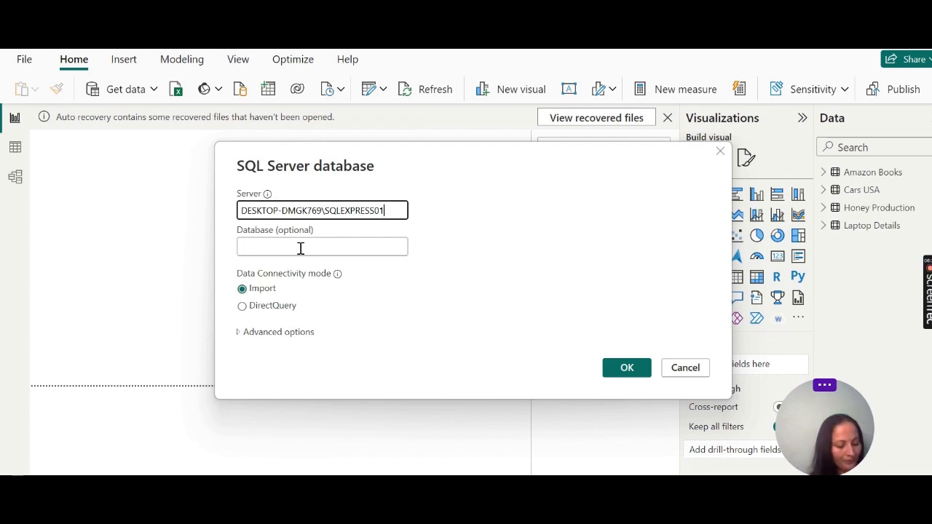
Set the database of the SQL Server connection to NewSalesDB.
click(297, 247)
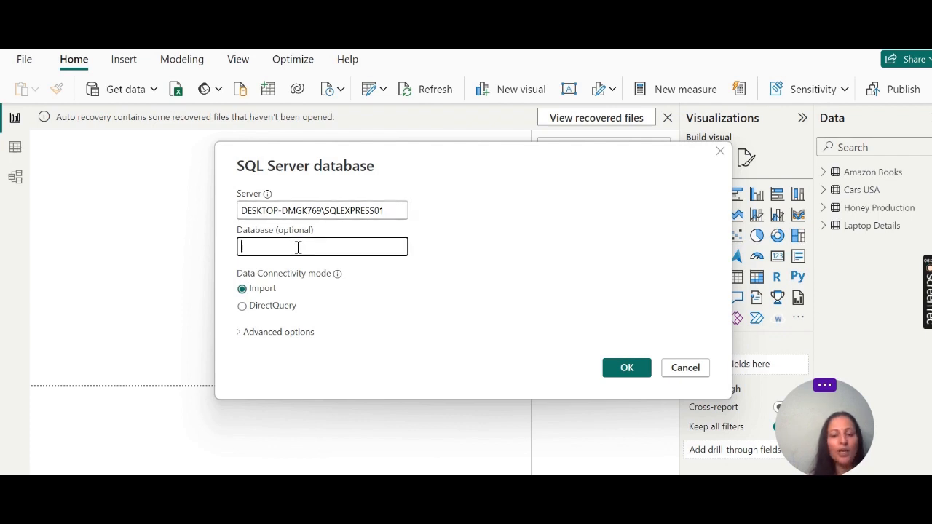
text(n)
key(BackSpace)
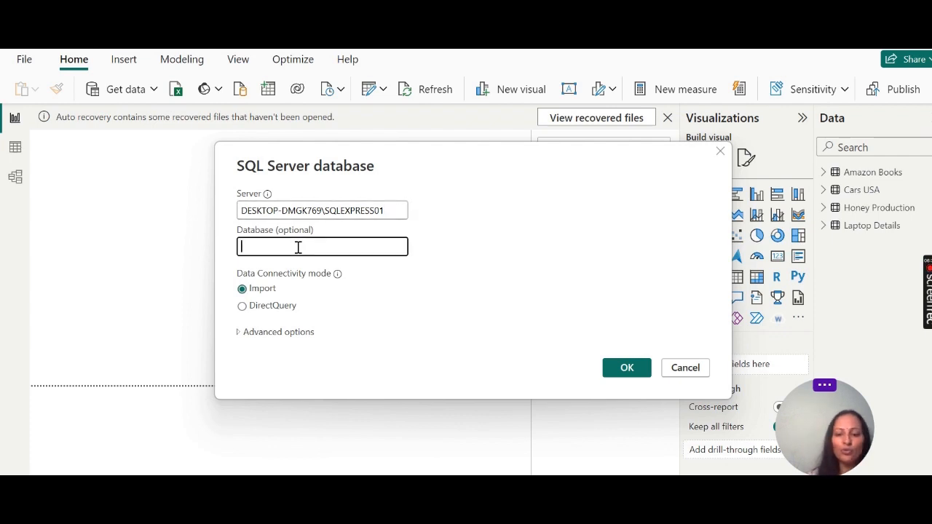
text(N)
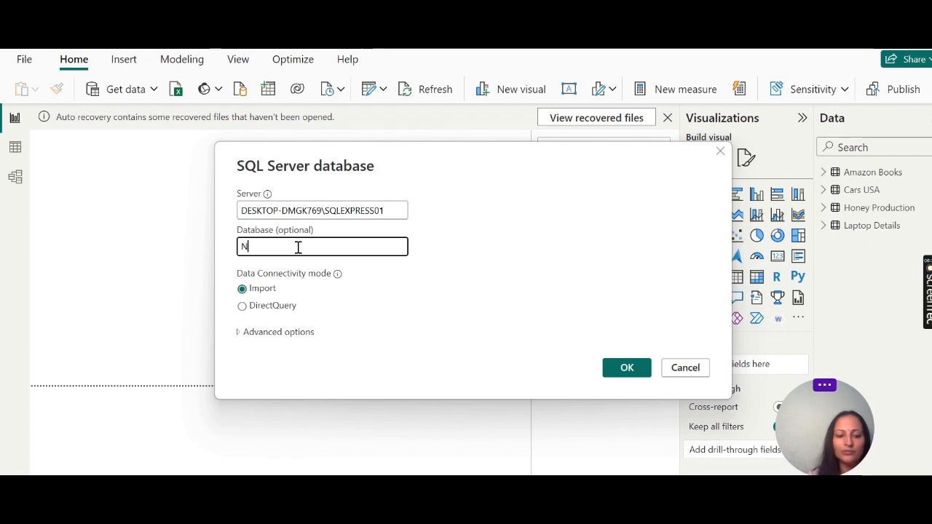
text(ew)
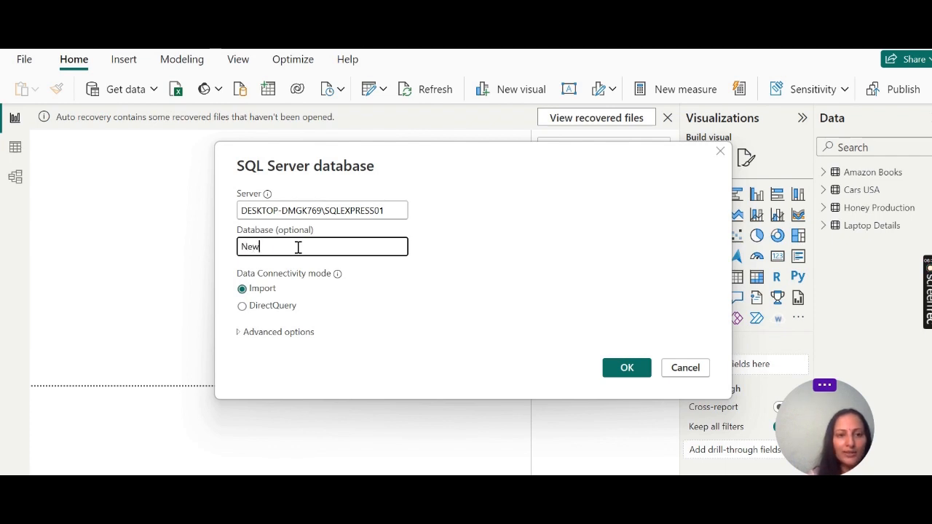
text(Sales)
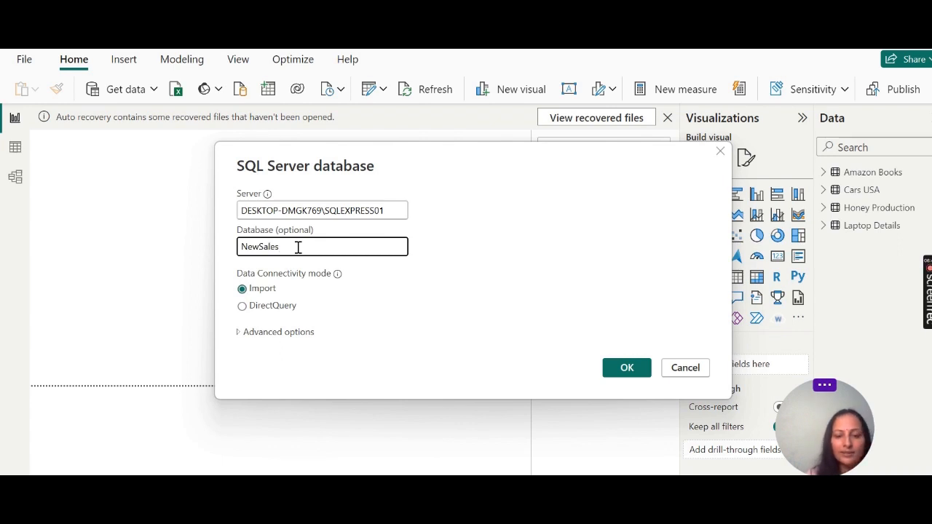
text(DB)
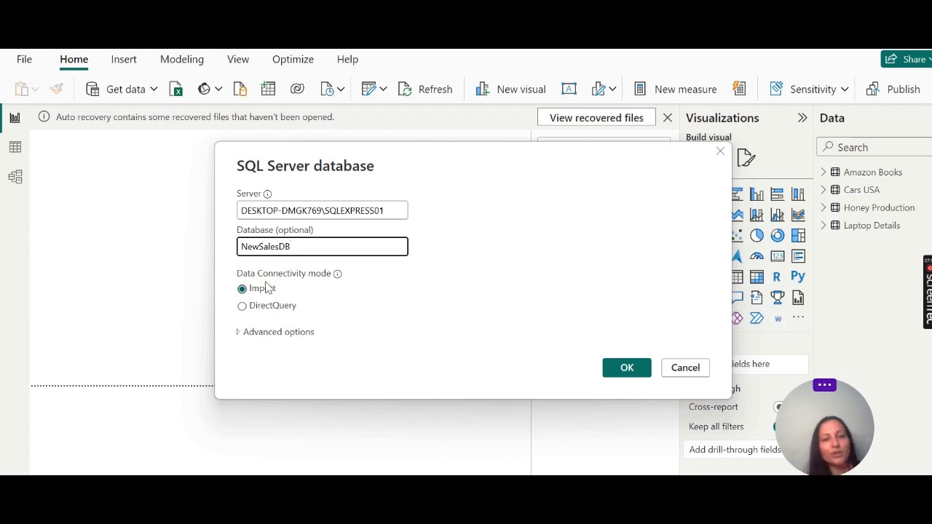
Review the advanced connection options without changing them, and connect to the database in Import mode.
click(240, 332)
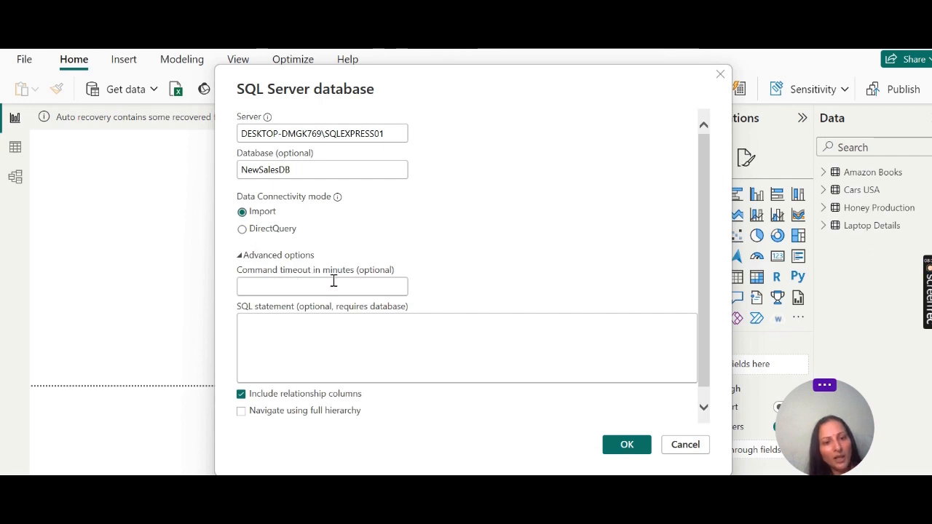
click(240, 256)
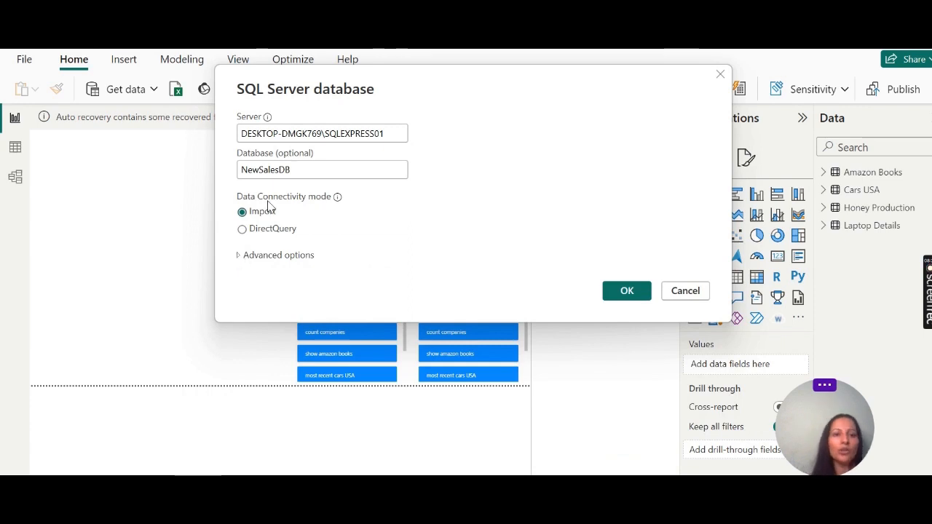
click(626, 291)
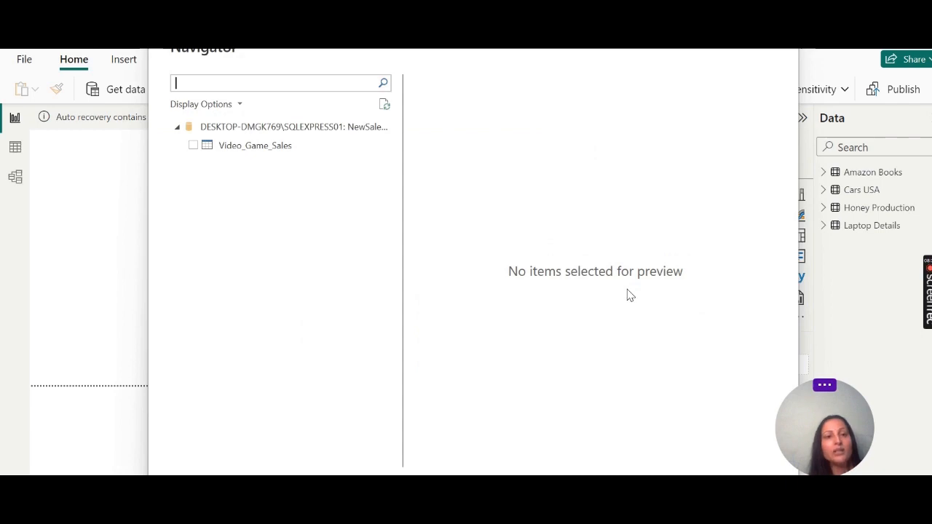
Select and preview the Video_Game_Sales table, load it into the report and expand its list of fields.
click(194, 146)
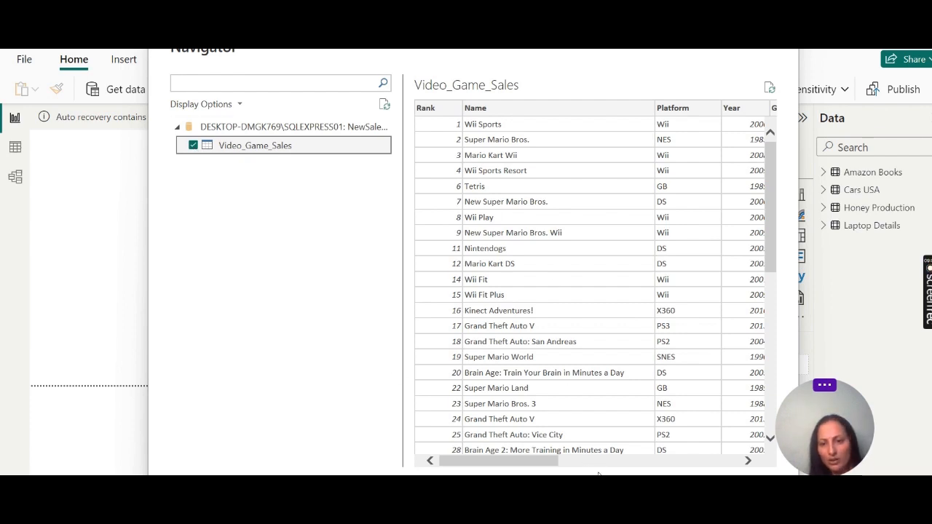
click(749, 463)
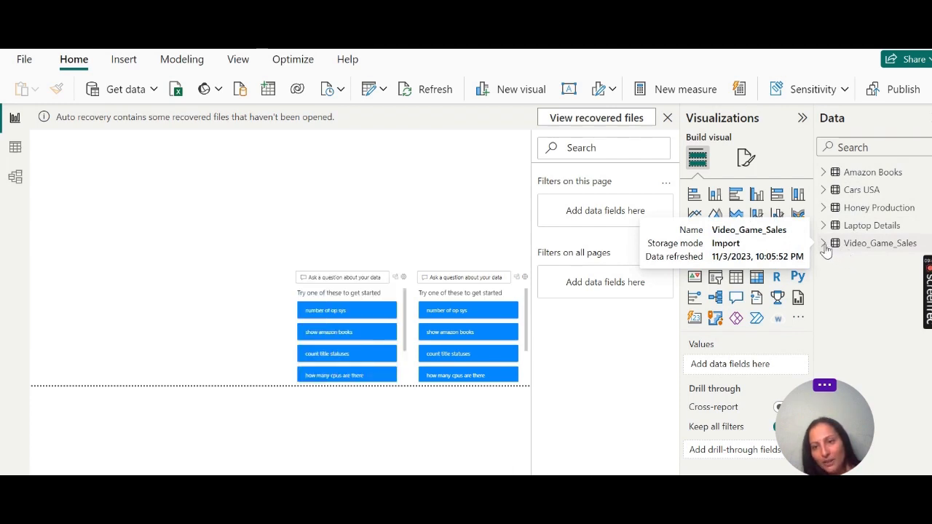
click(823, 244)
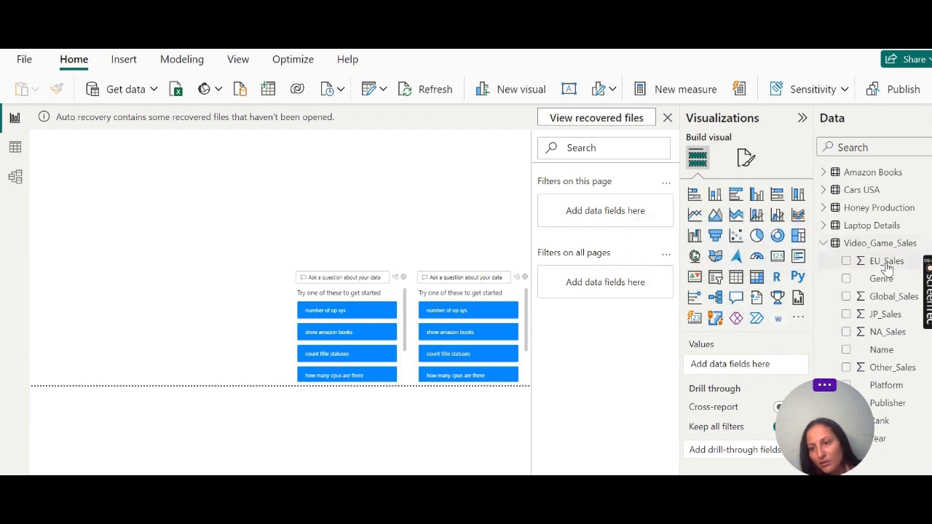